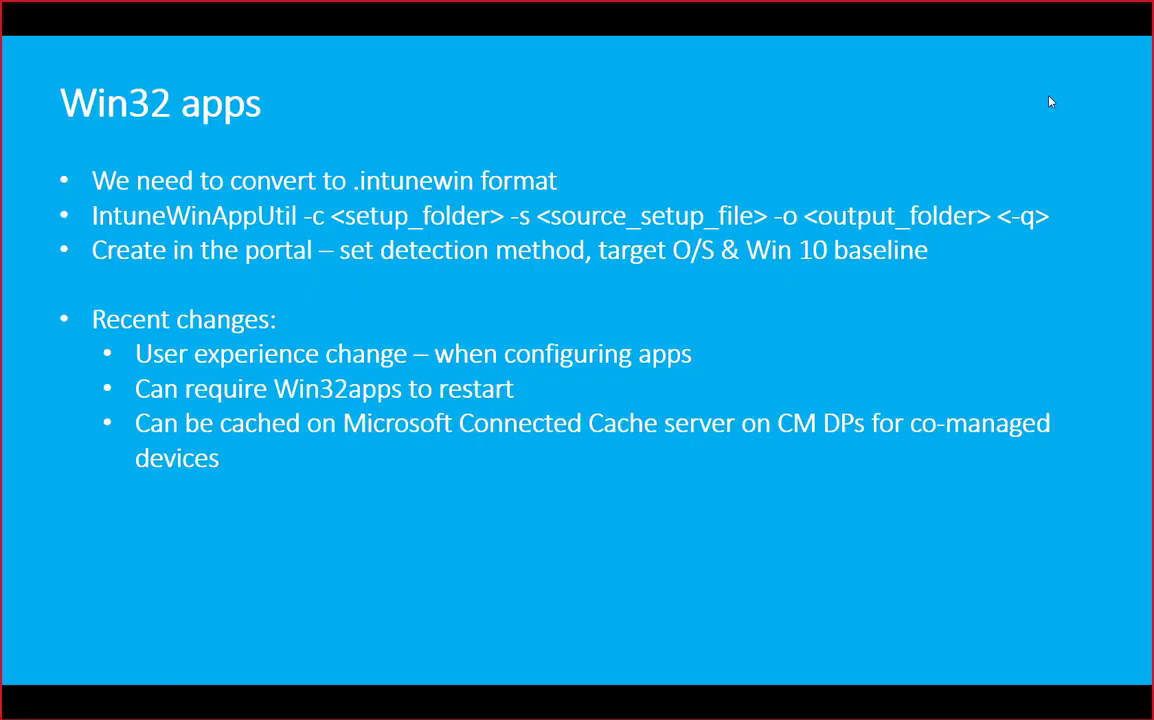
Step: Switch to Command Prompt and package sonic-pi-for-win-v3.2.0-beta-12.msi from the Source folder into Output with IntuneWinAppUtil.exe
key("Right")
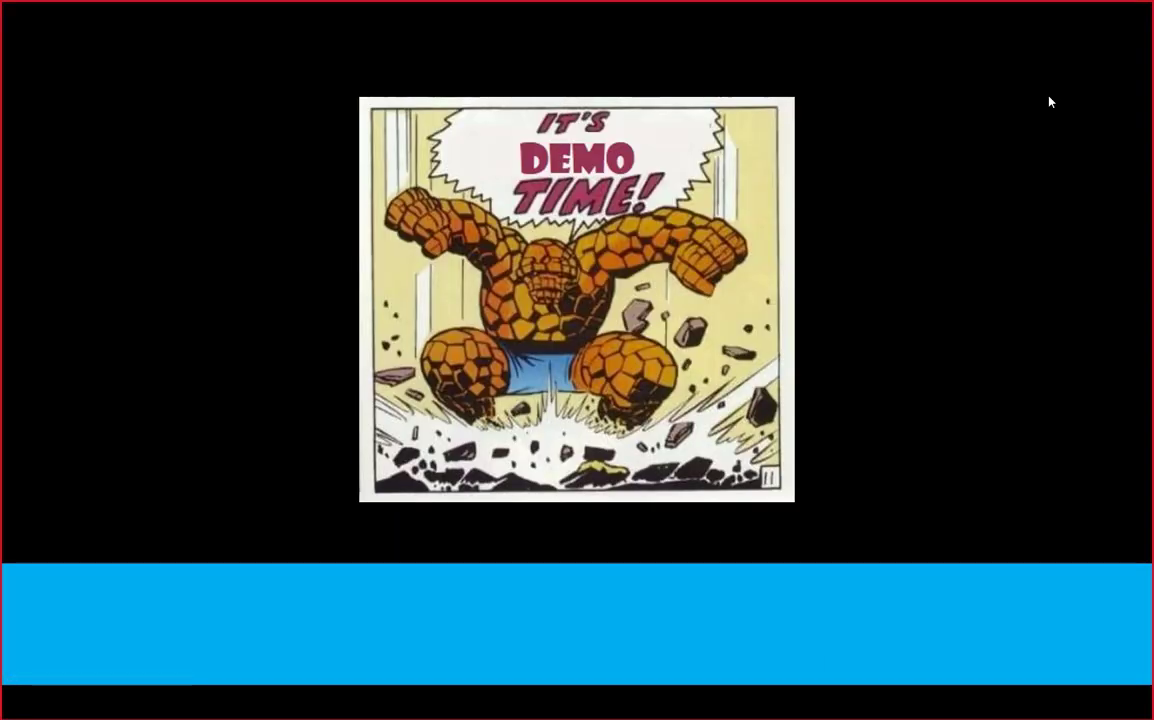
key("alt+Tab")
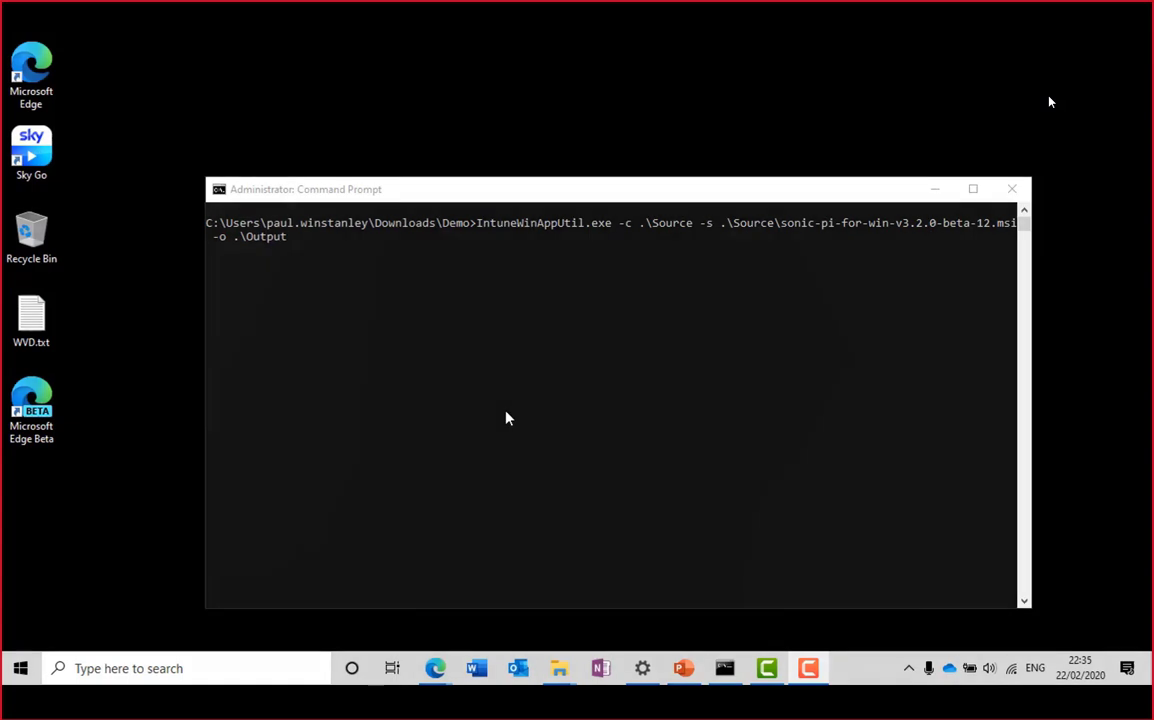
left_click(330, 190)
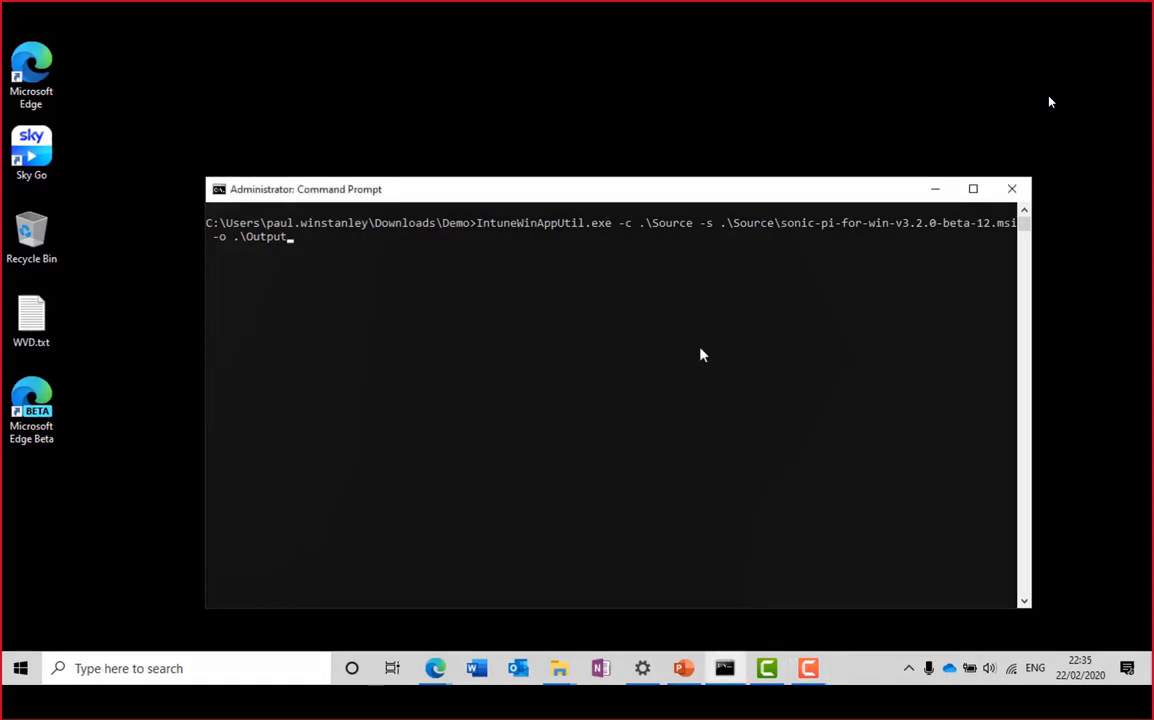
key("Return")
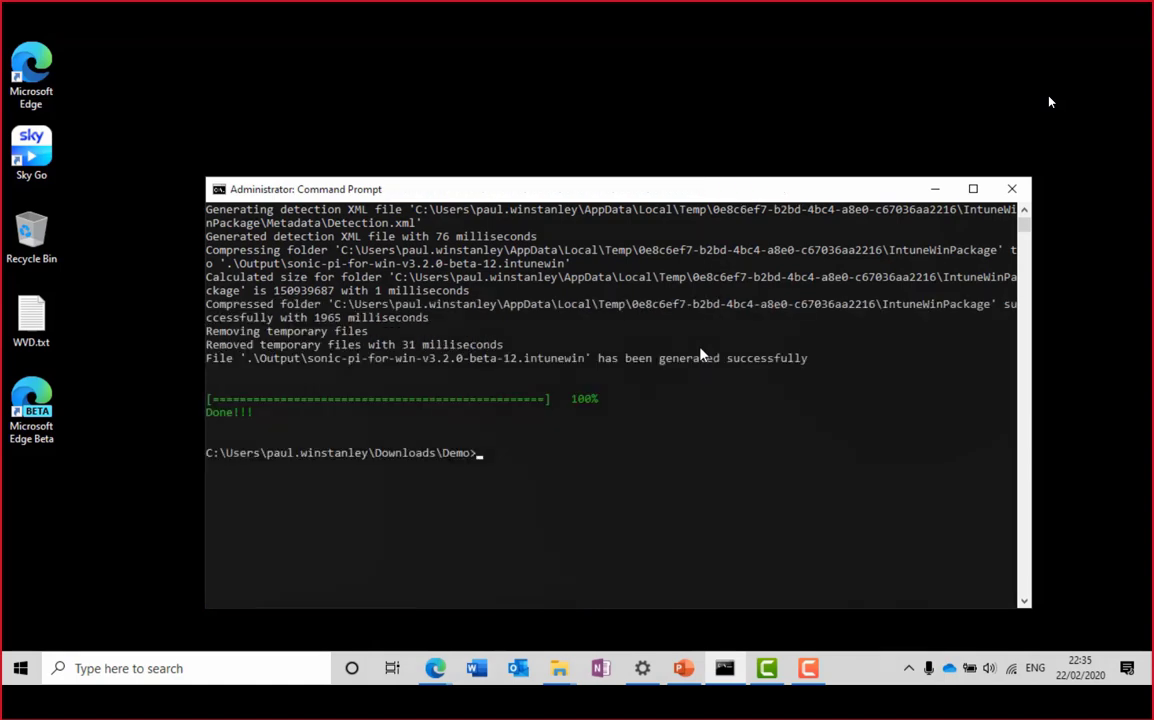
Step: Switch to File Explorer and locate the sonic-pi-for-win-v3.2.0-beta-12.intunewin file in the Demo folder's Output subfolder
left_click(559, 668)
left_click(636, 598)
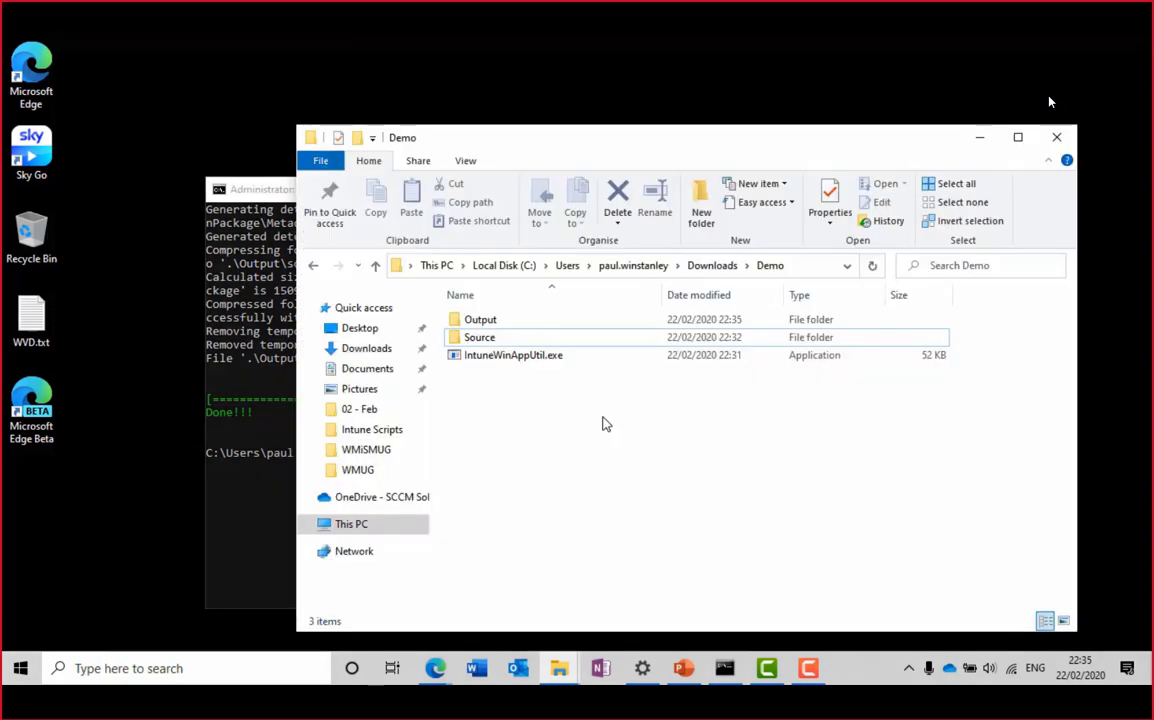
left_click(481, 322)
double_click(481, 322)
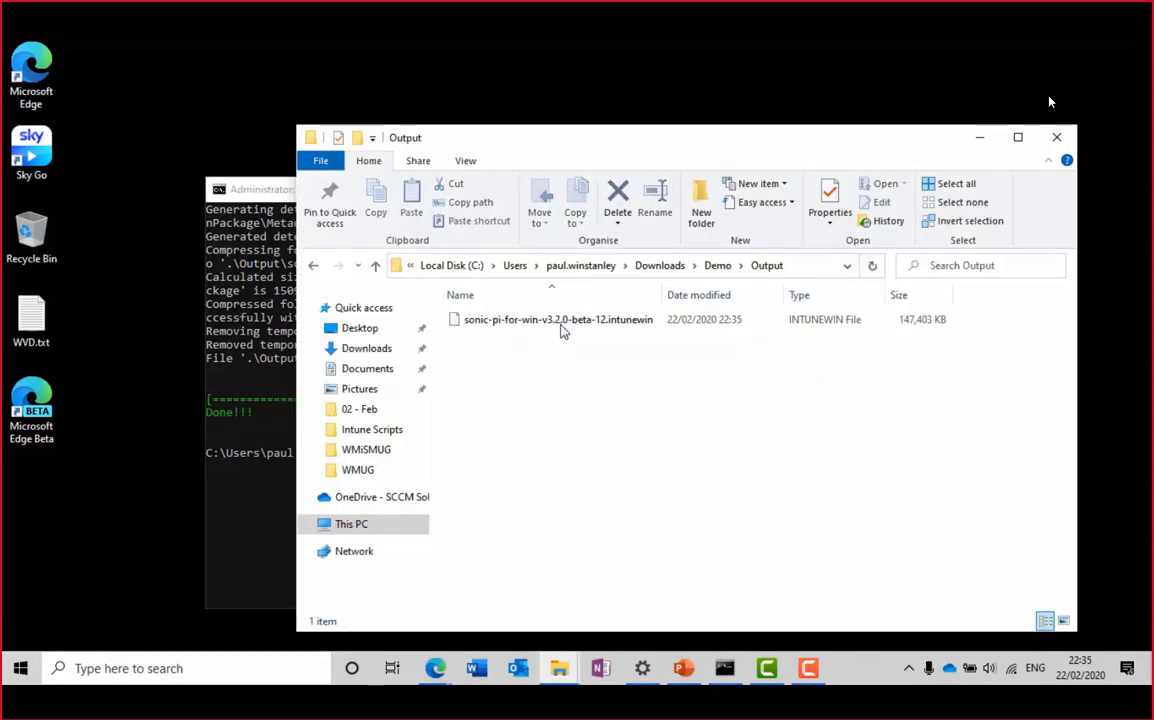
left_click(560, 322)
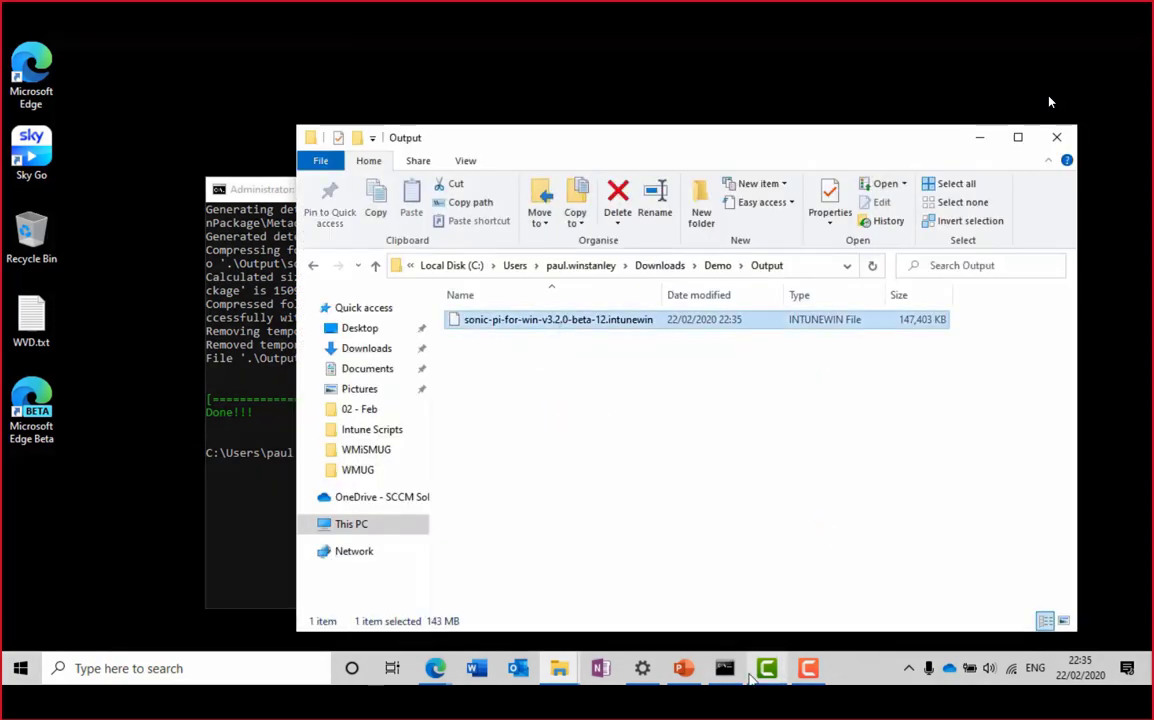
Step: Switch to the Microsoft Endpoint Manager admin center in Edge and start adding a Windows app (Win32) from All apps
mouse_move(440, 670)
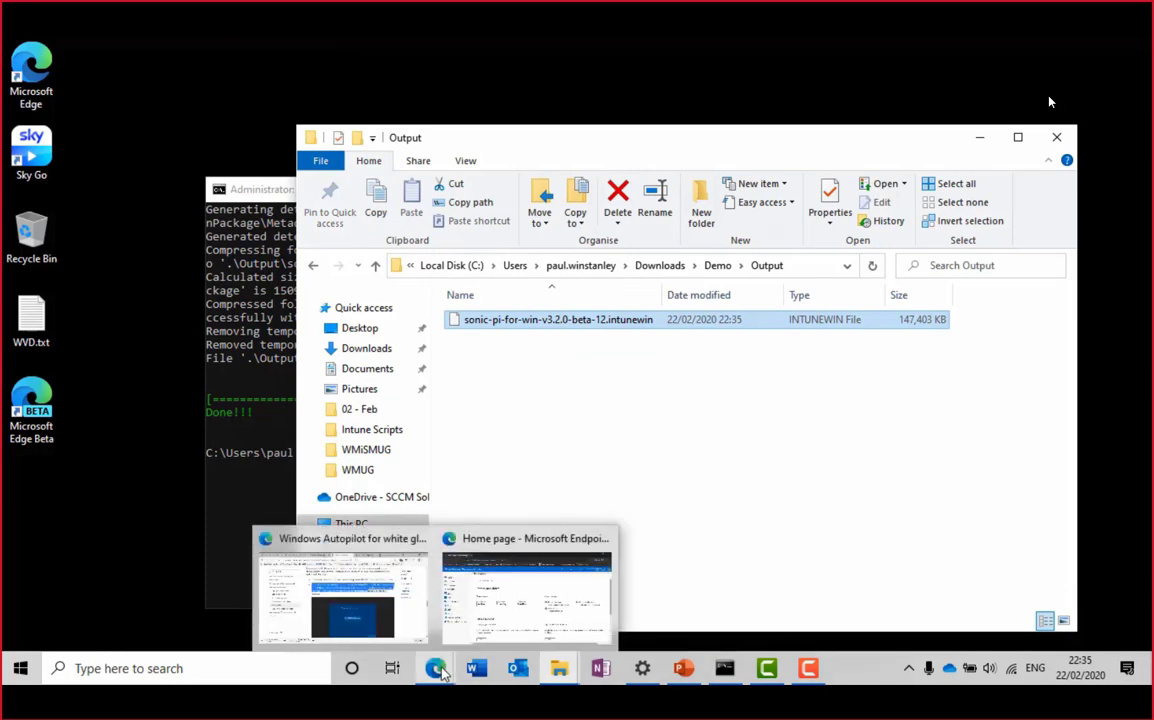
left_click(497, 625)
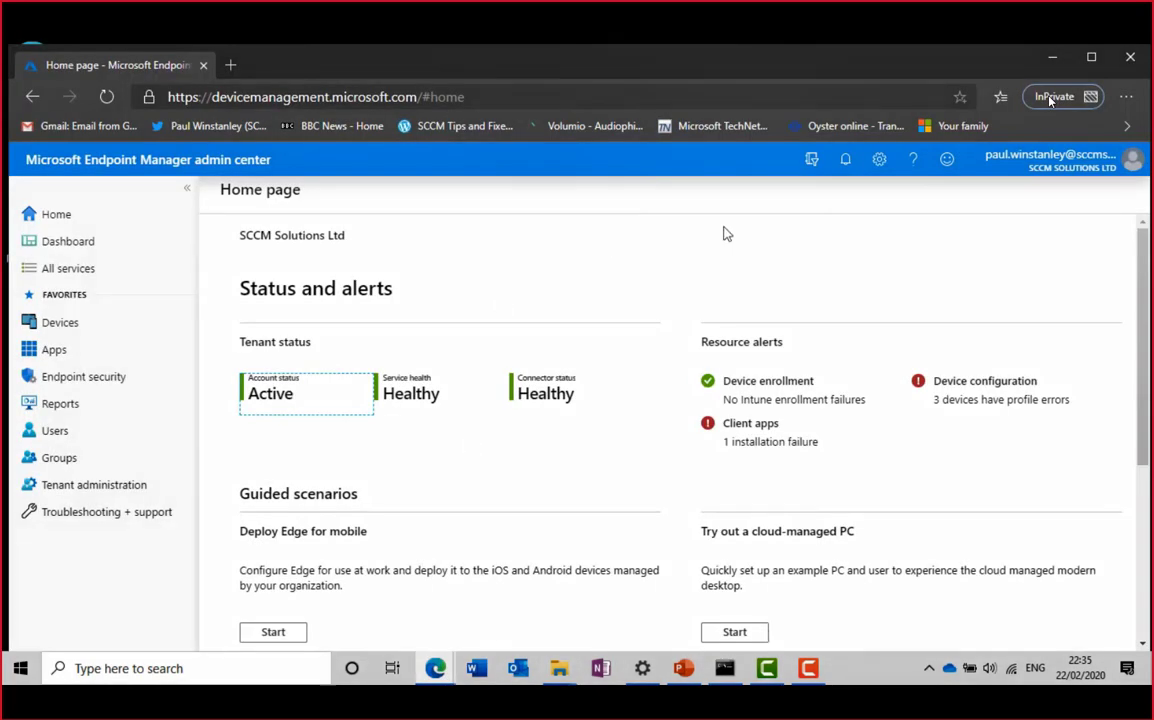
left_click(53, 349)
left_click(318, 324)
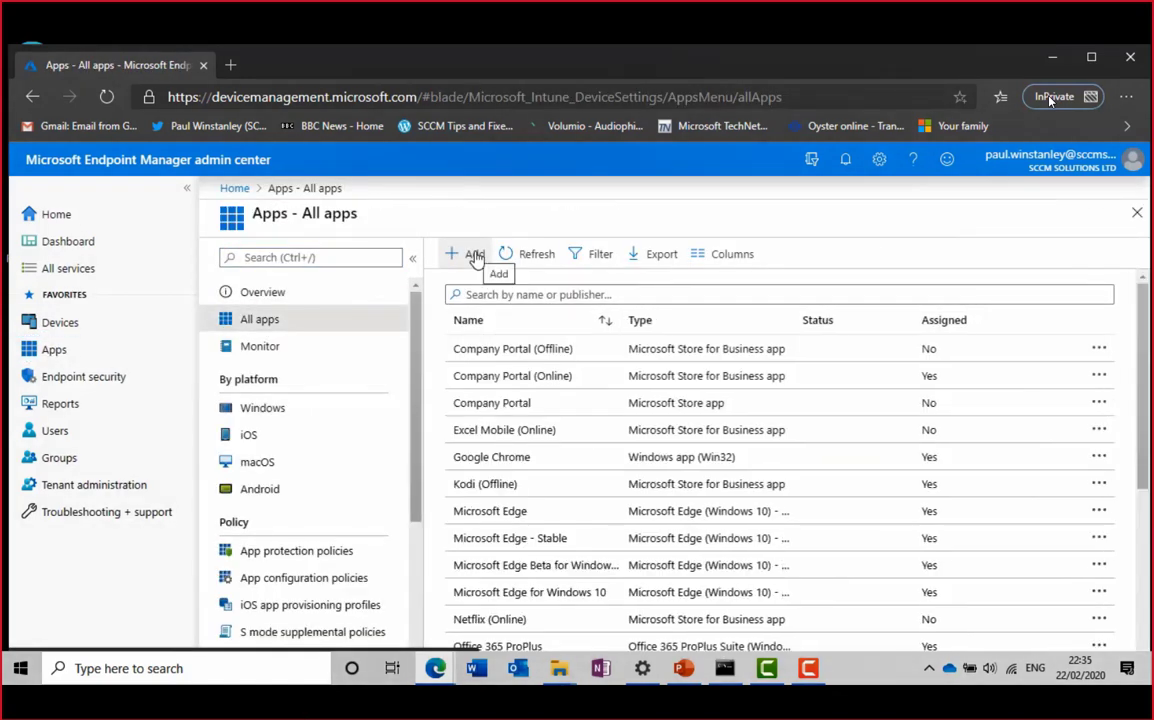
left_click(475, 256)
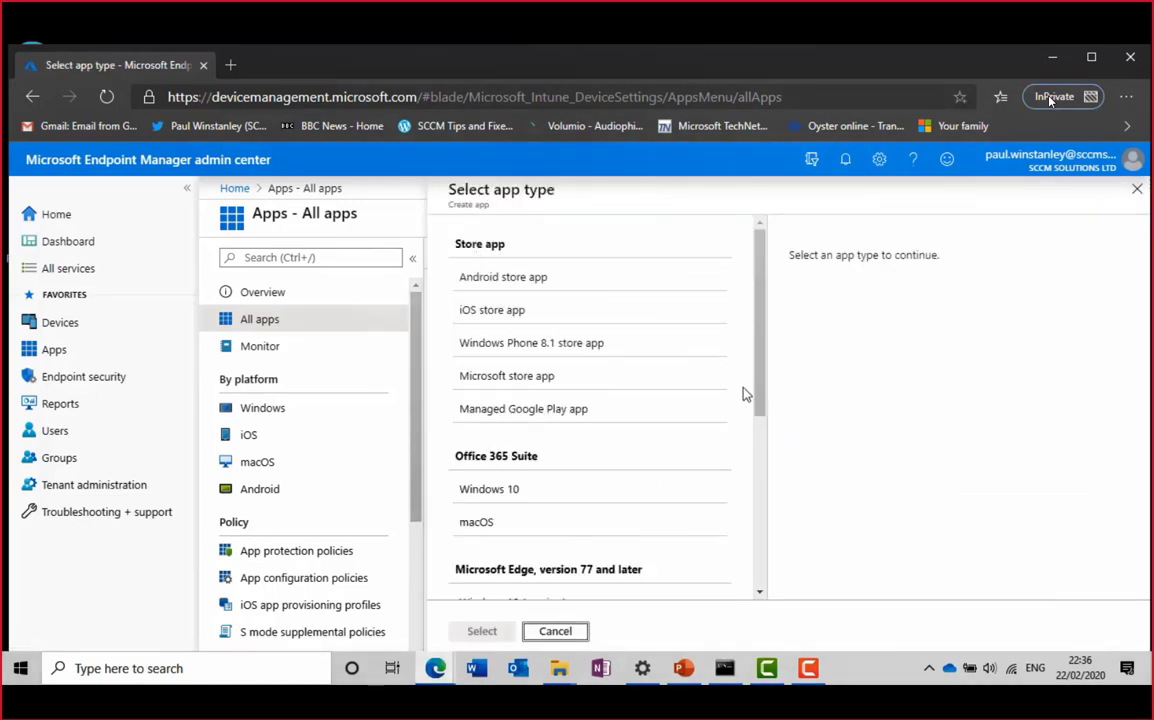
left_click_drag(757, 386, 762, 553)
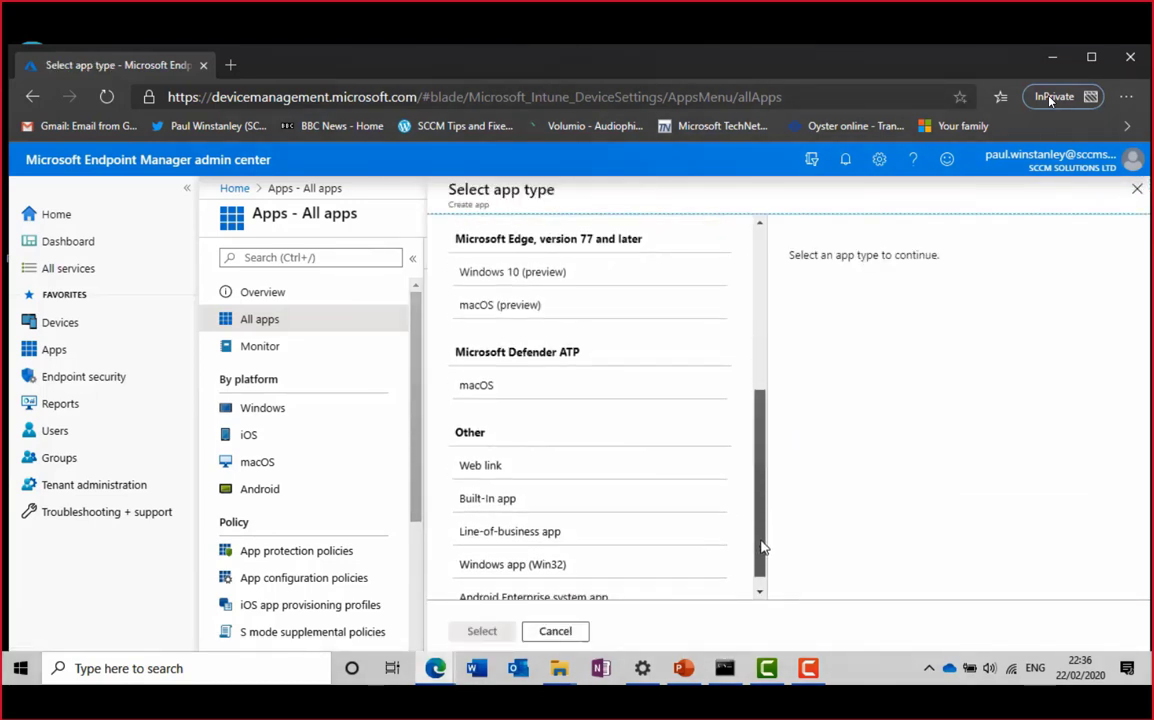
left_click(538, 556)
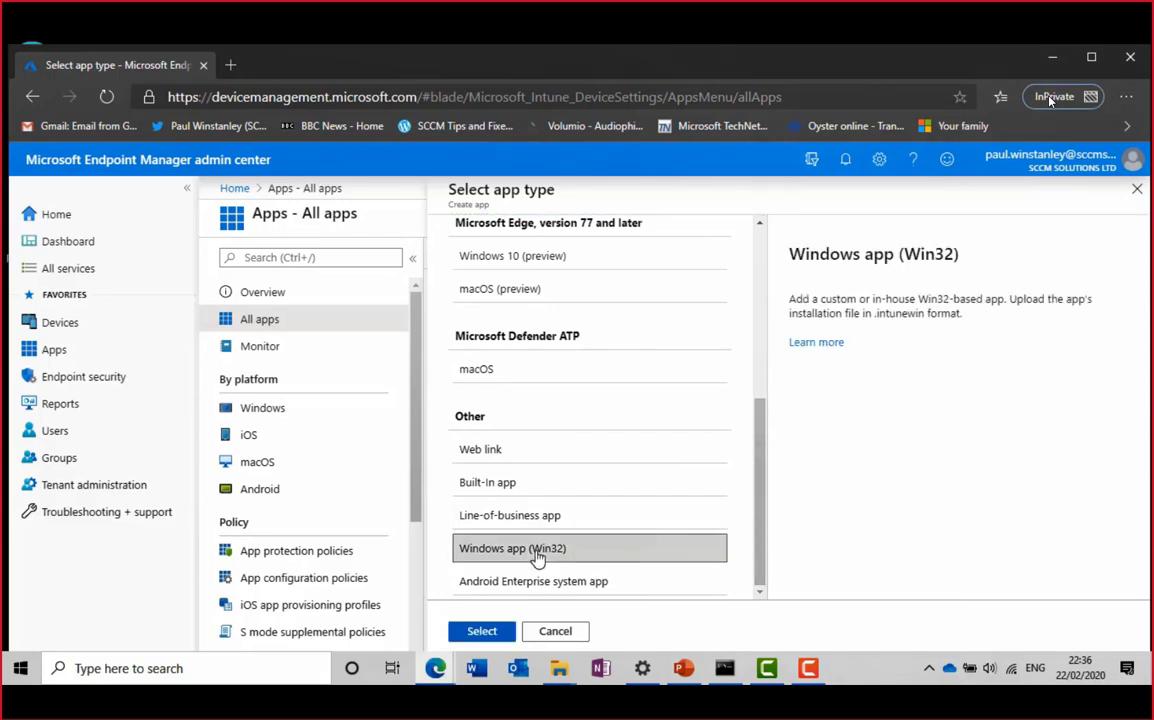
left_click(482, 632)
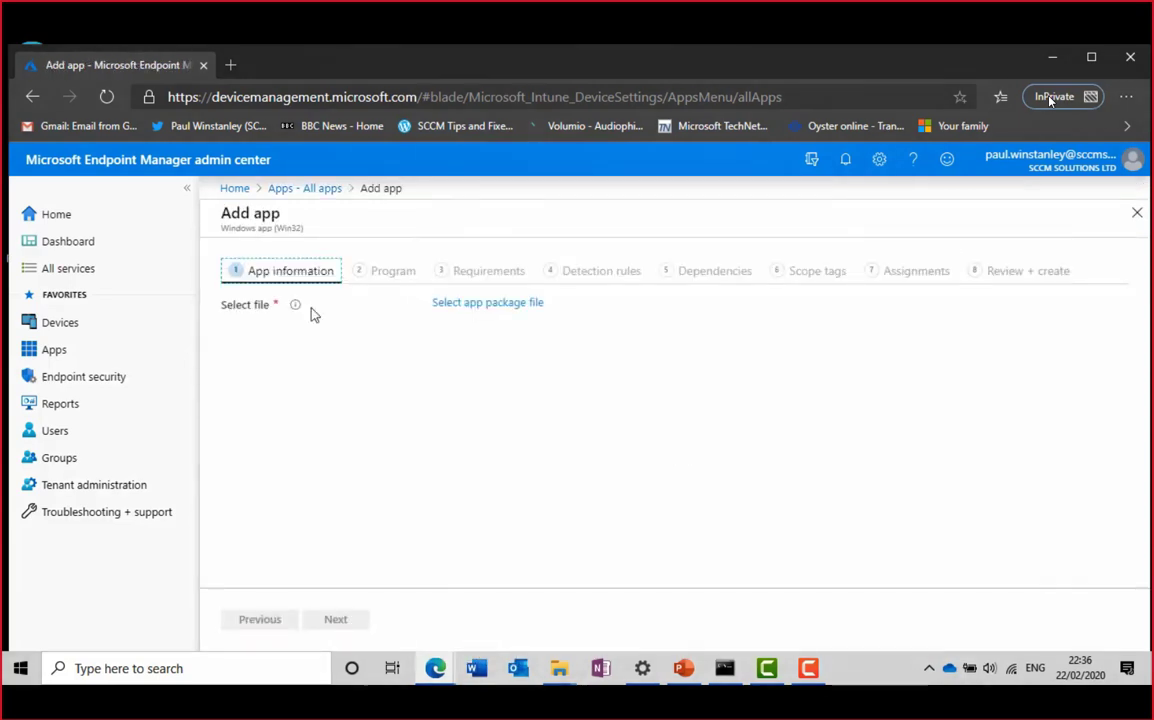
Step: Choose sonic-pi-for-win-v3.2.0-beta-12.intunewin from Downloads\Demo\Output as the app package file
left_click(477, 308)
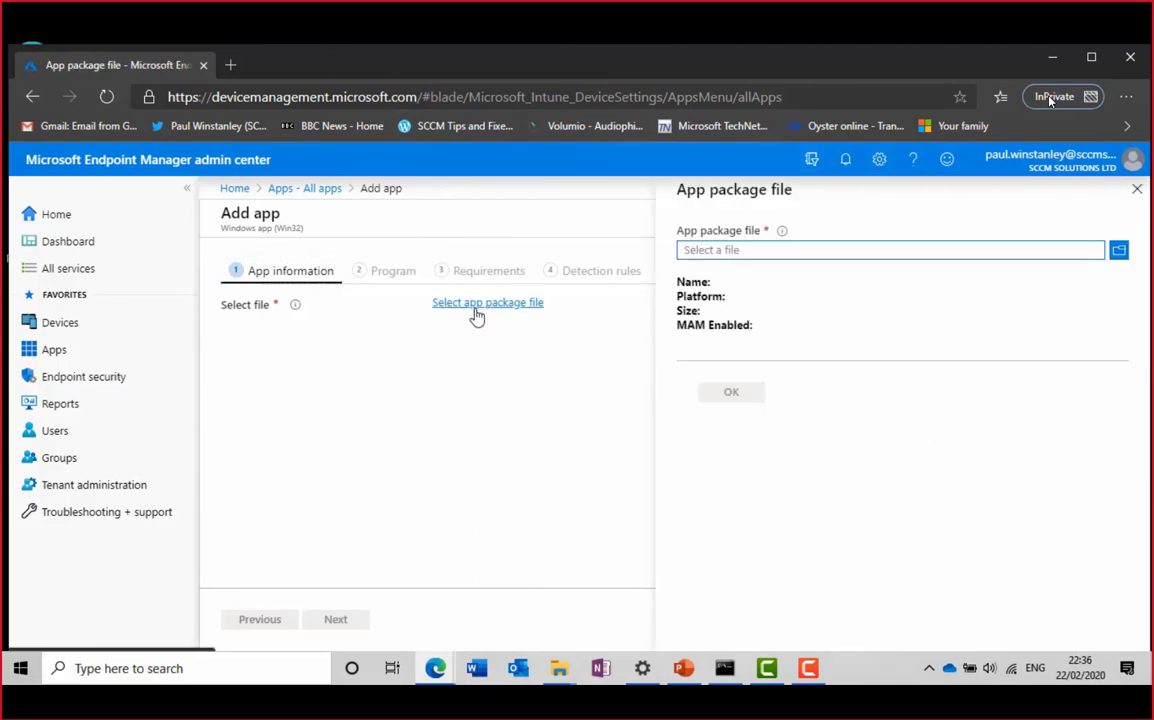
left_click(1120, 251)
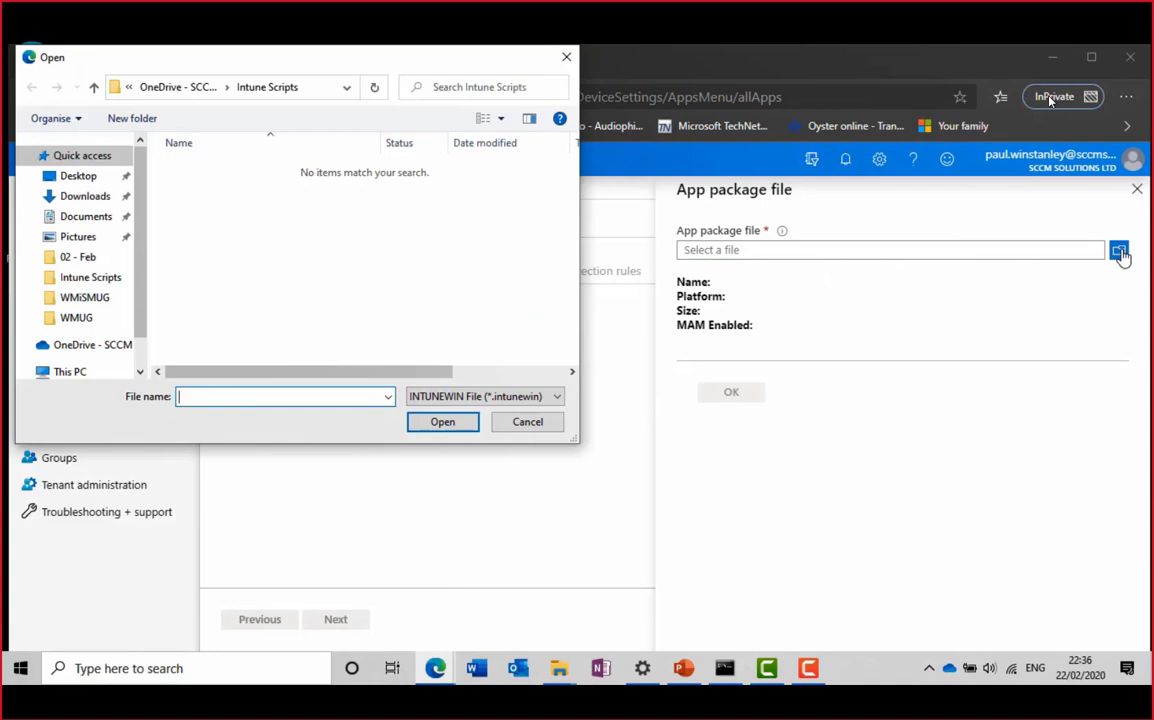
left_click(88, 197)
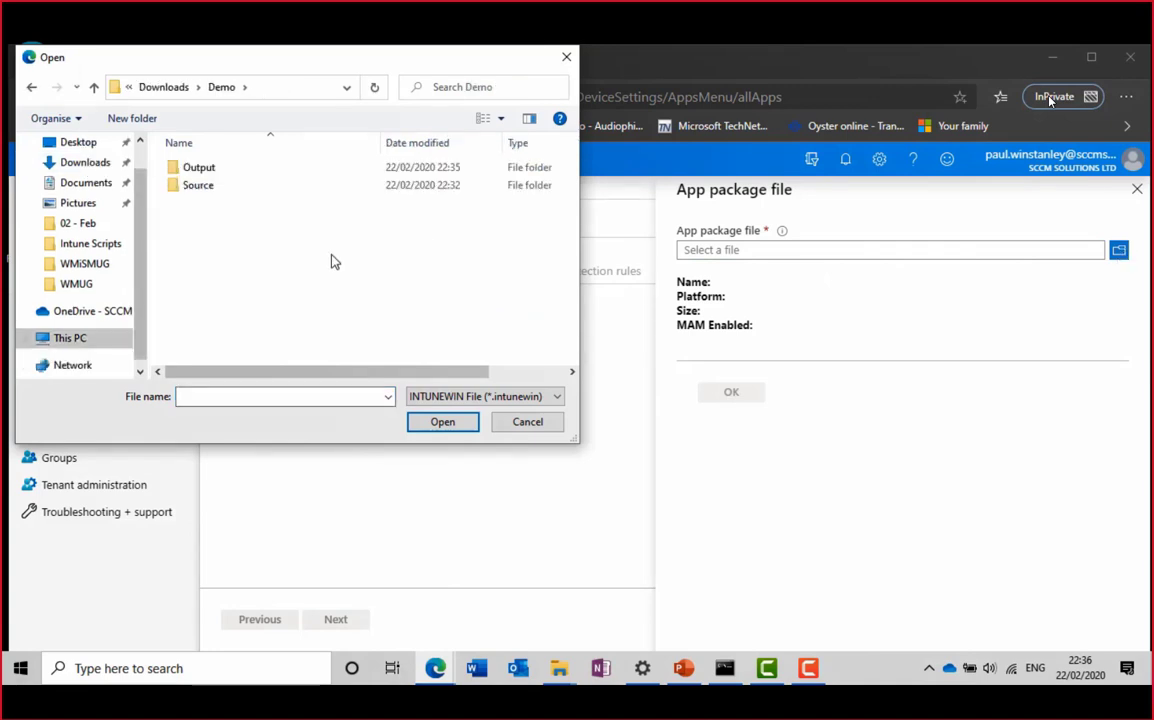
double_click(186, 170)
left_click(210, 168)
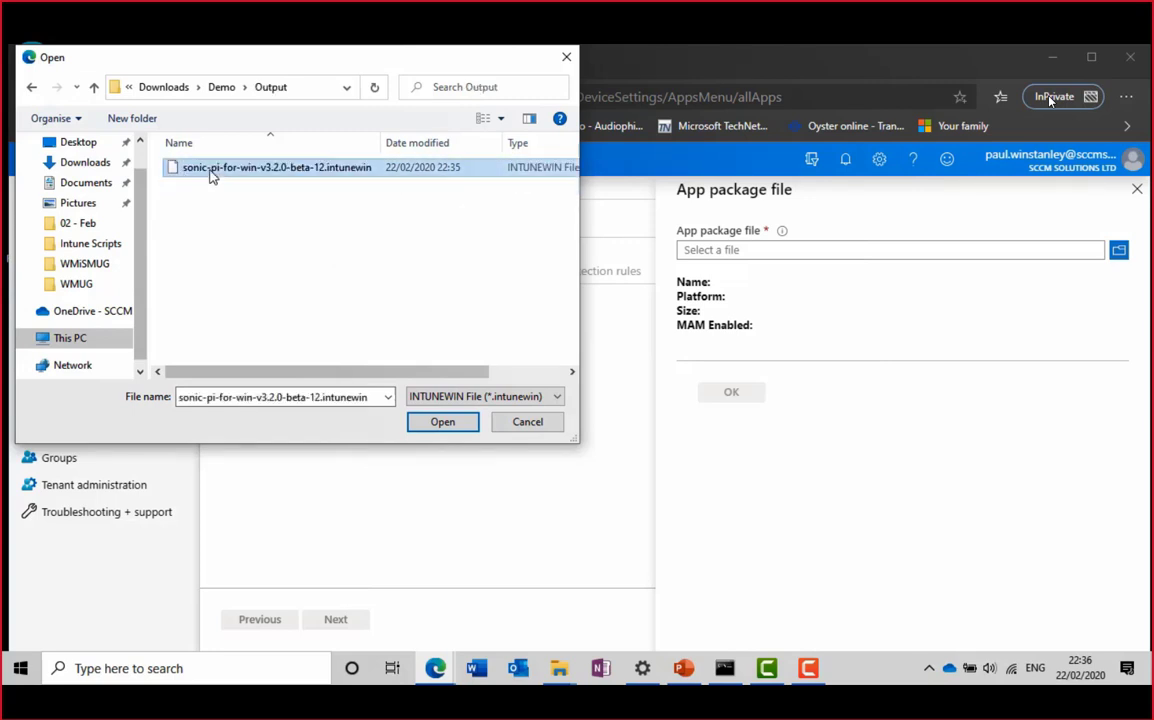
left_click(442, 422)
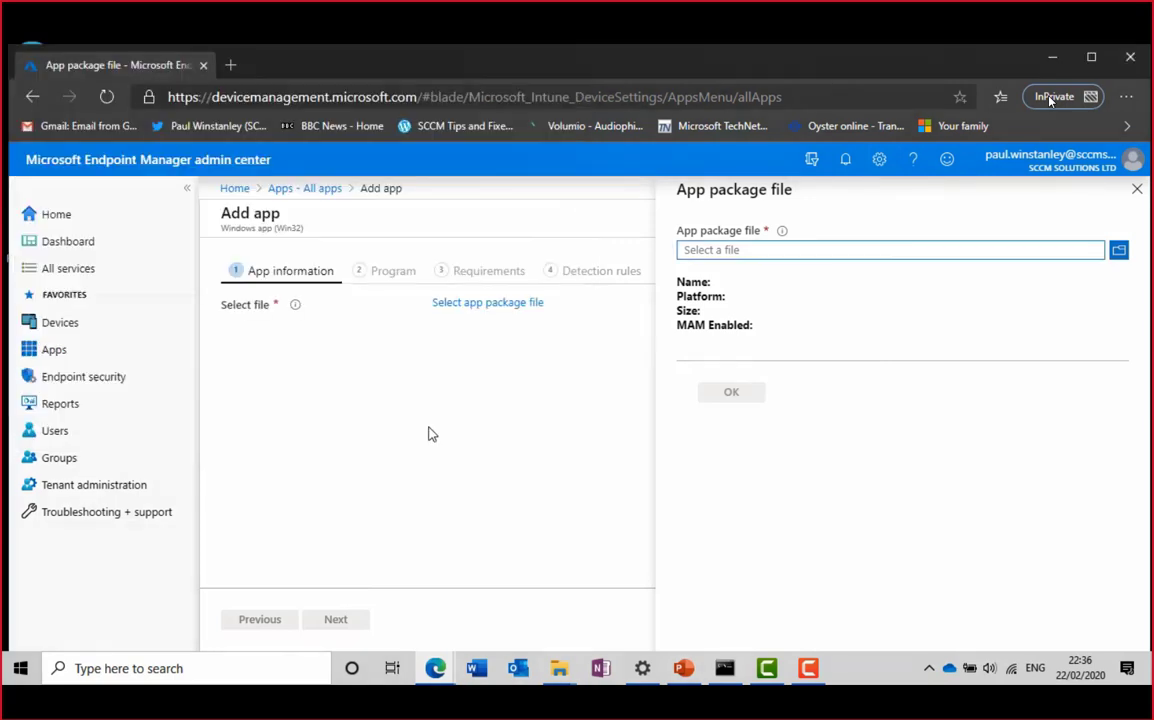
left_click(731, 392)
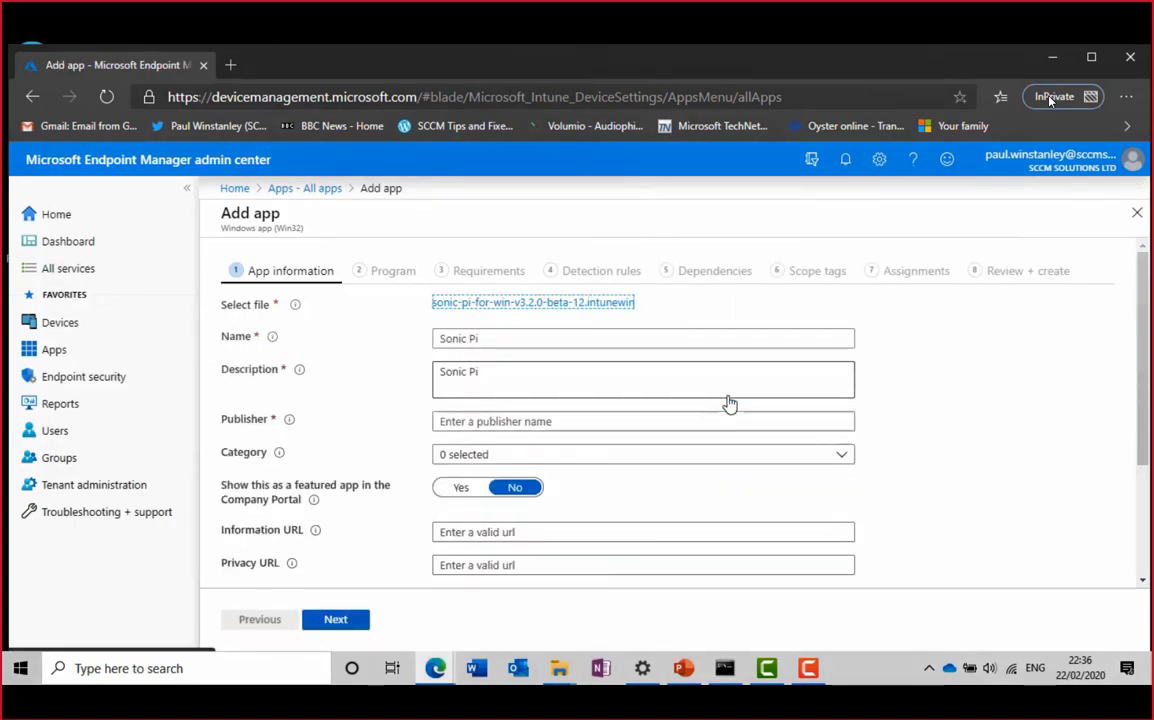
Step: Enter the publisher's full name in the app information and proceed to the Program settings
left_click(570, 426)
type("Sam ")
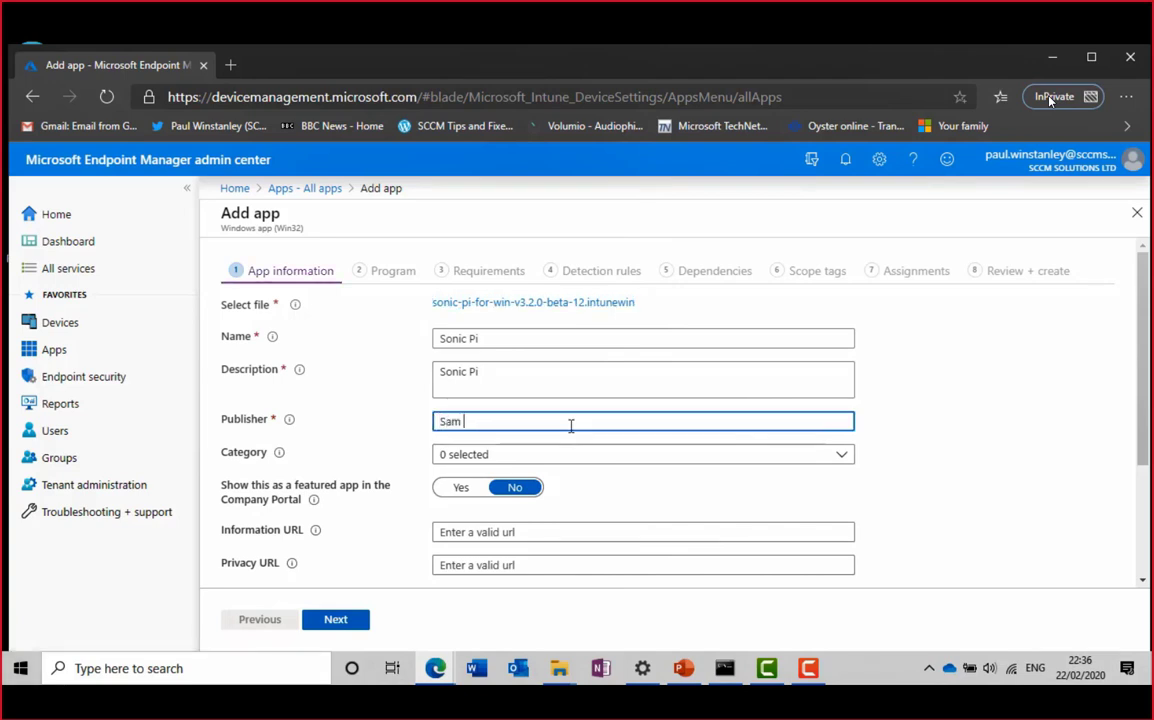
type("Aaron")
left_click(334, 619)
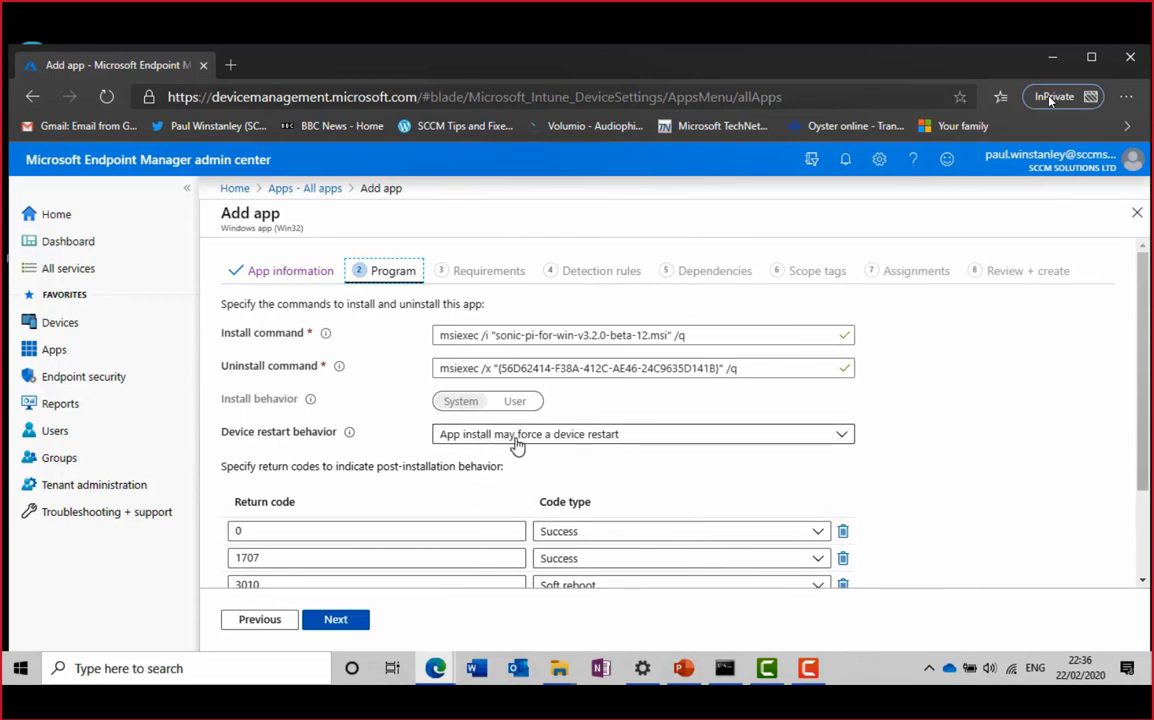
Step: Examine the available device restart behavior options for the Sonic Pi app
left_click(662, 437)
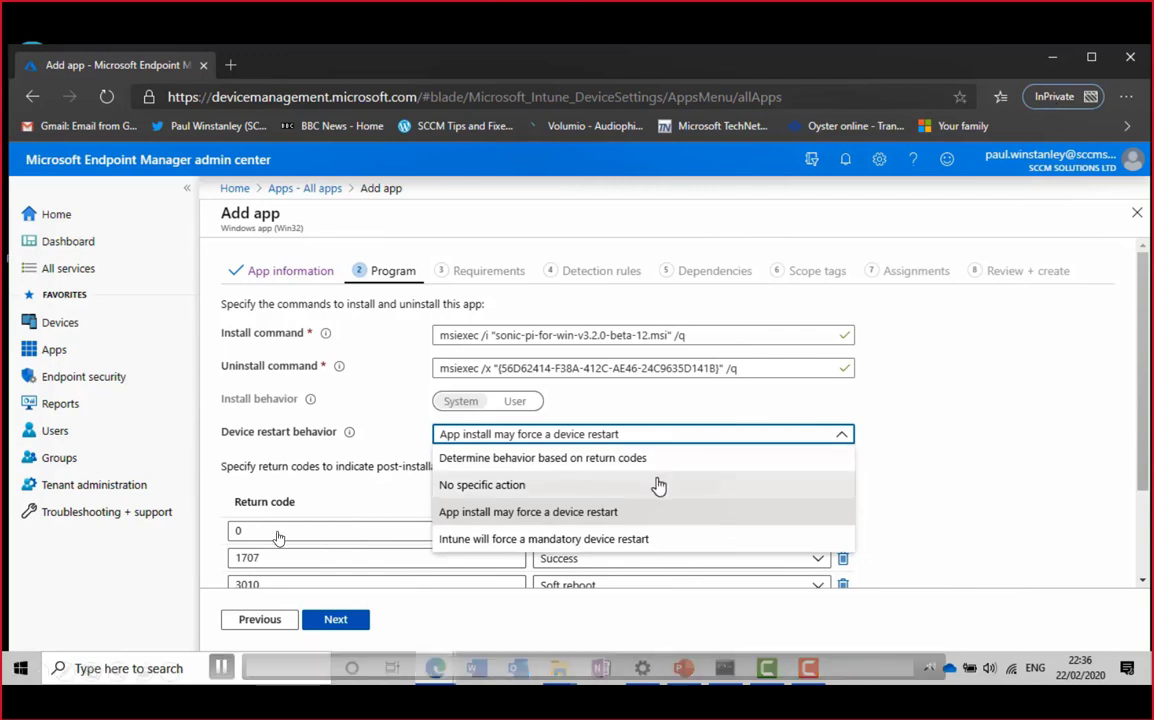
left_click(222, 668)
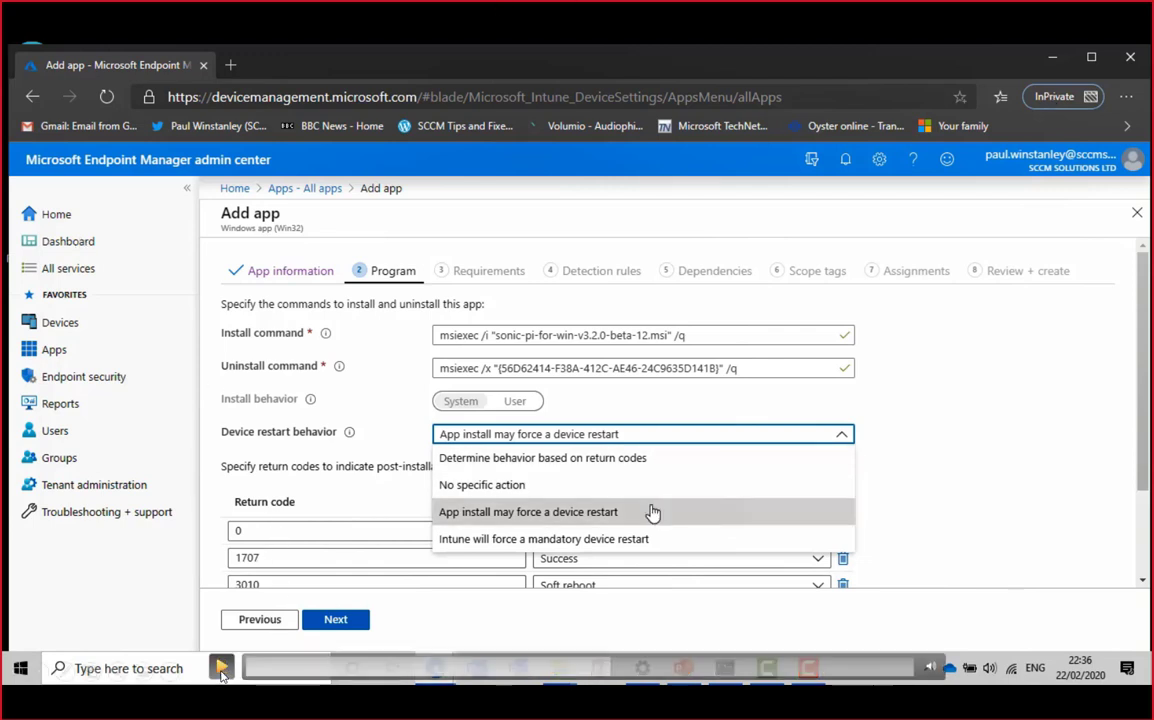
left_click(221, 674)
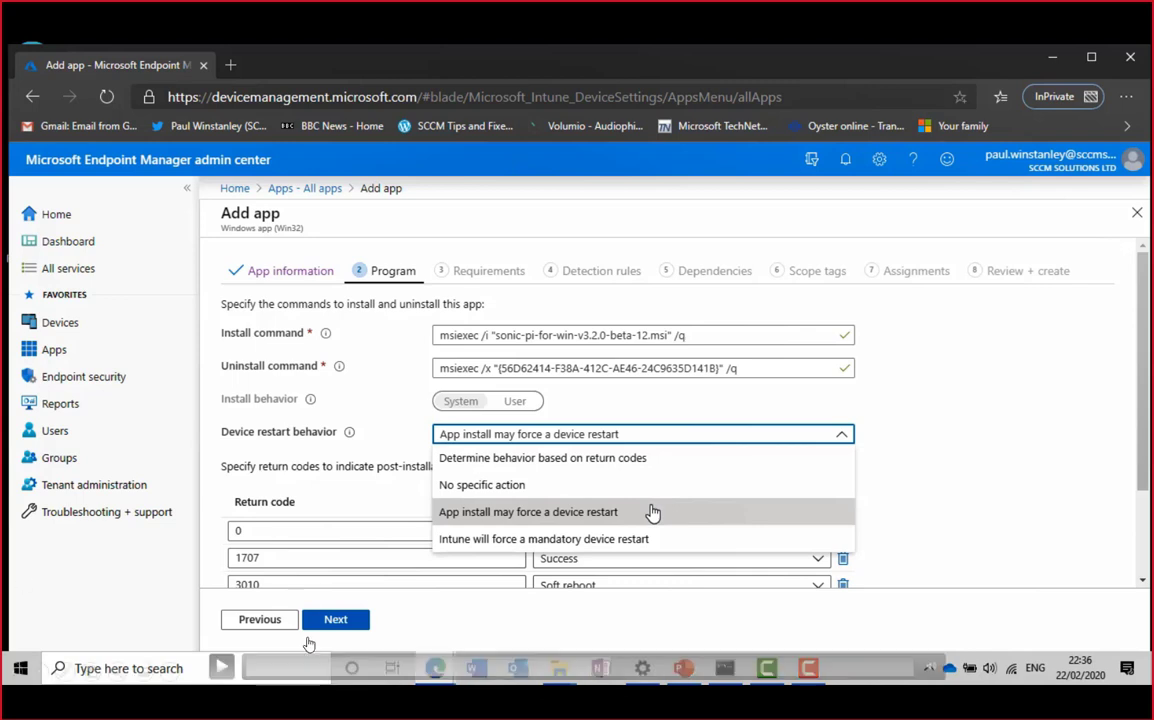
left_click(222, 672)
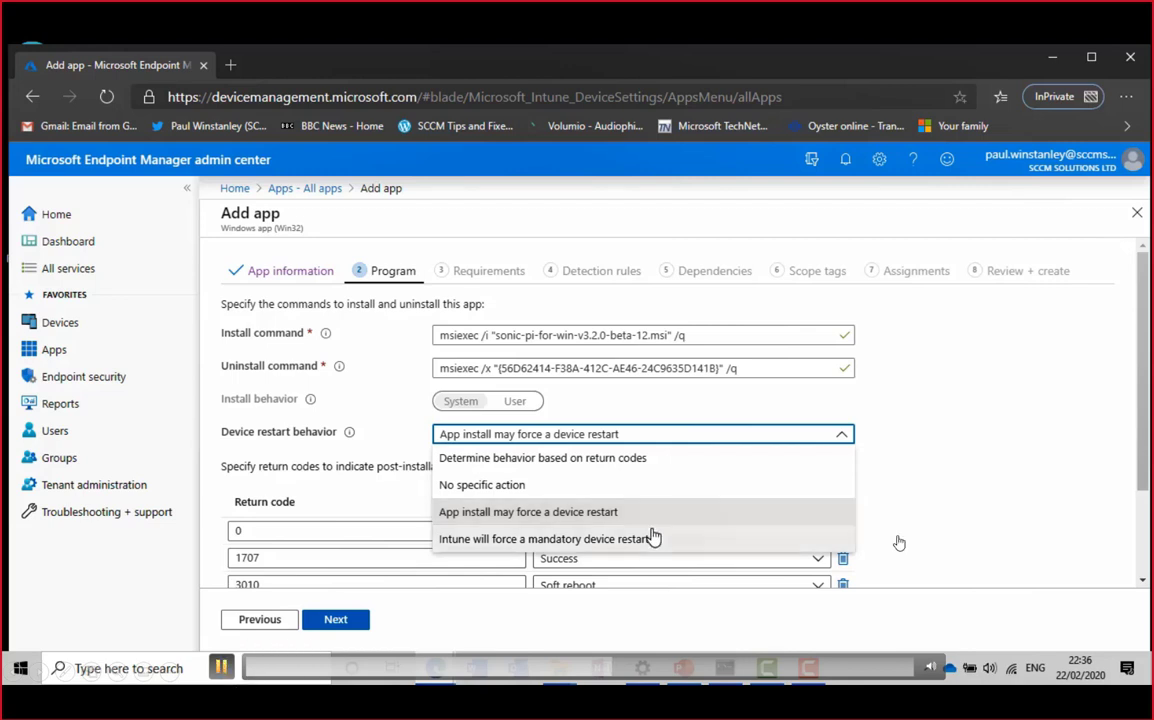
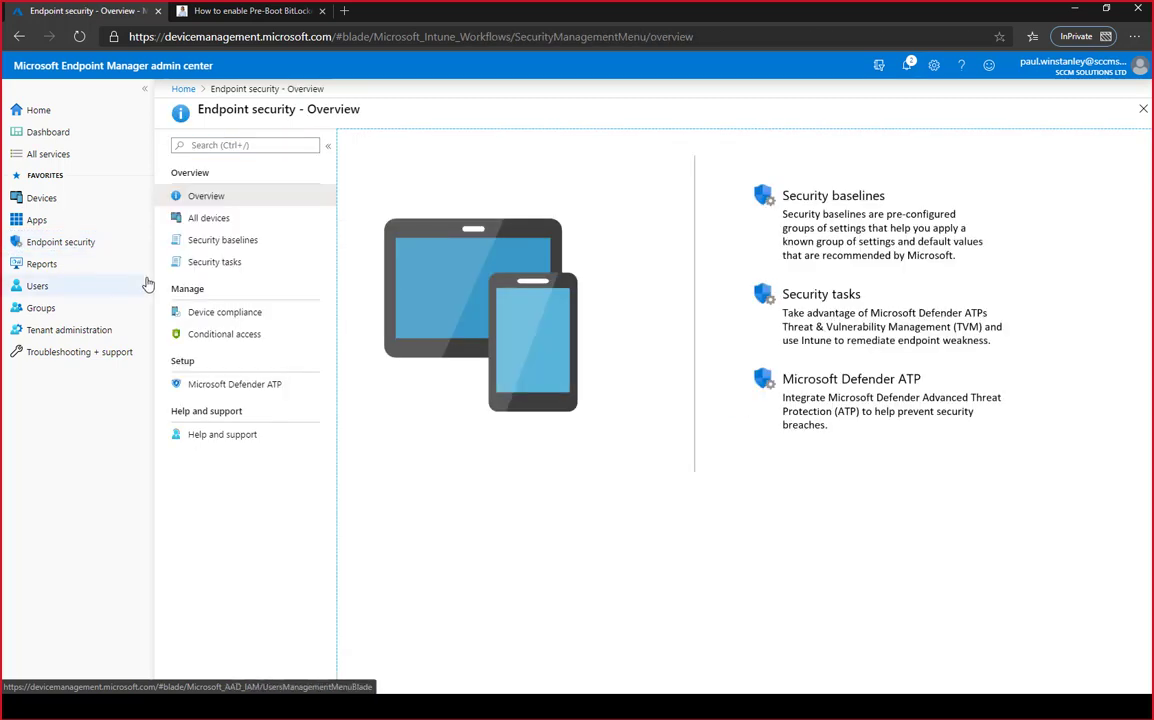
Step: Open the Windows 10 Security Baselines overview, check its profile creation page, and return to the overview
left_click(230, 243)
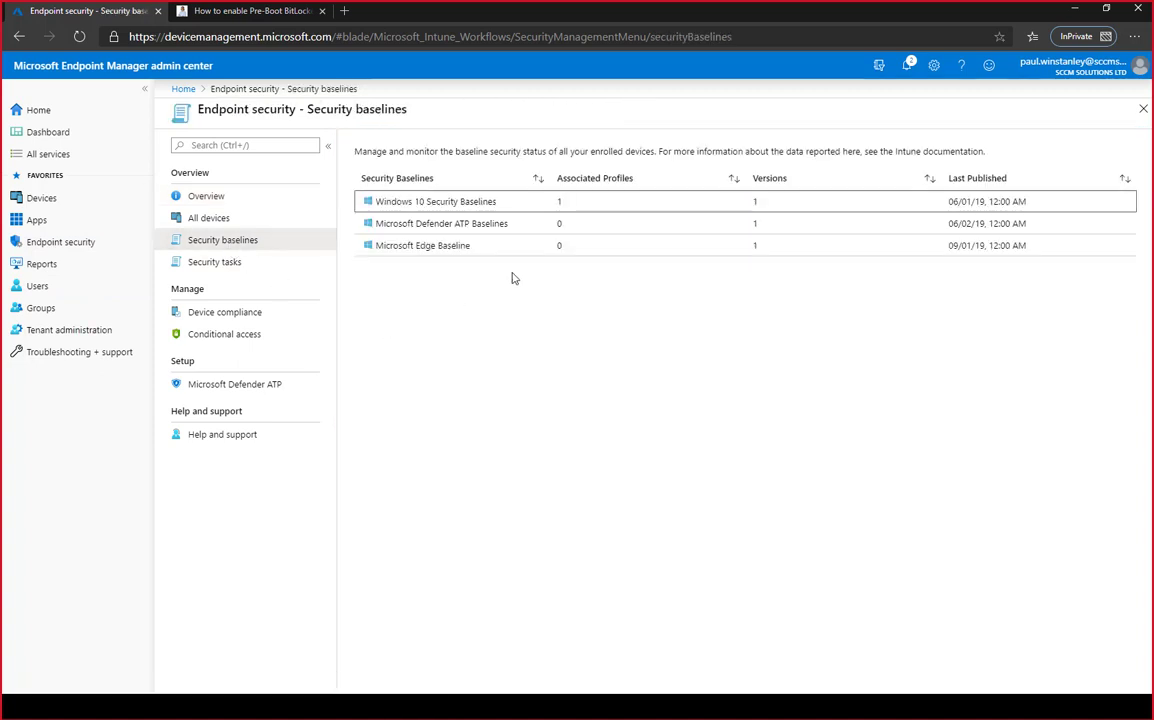
left_click(433, 208)
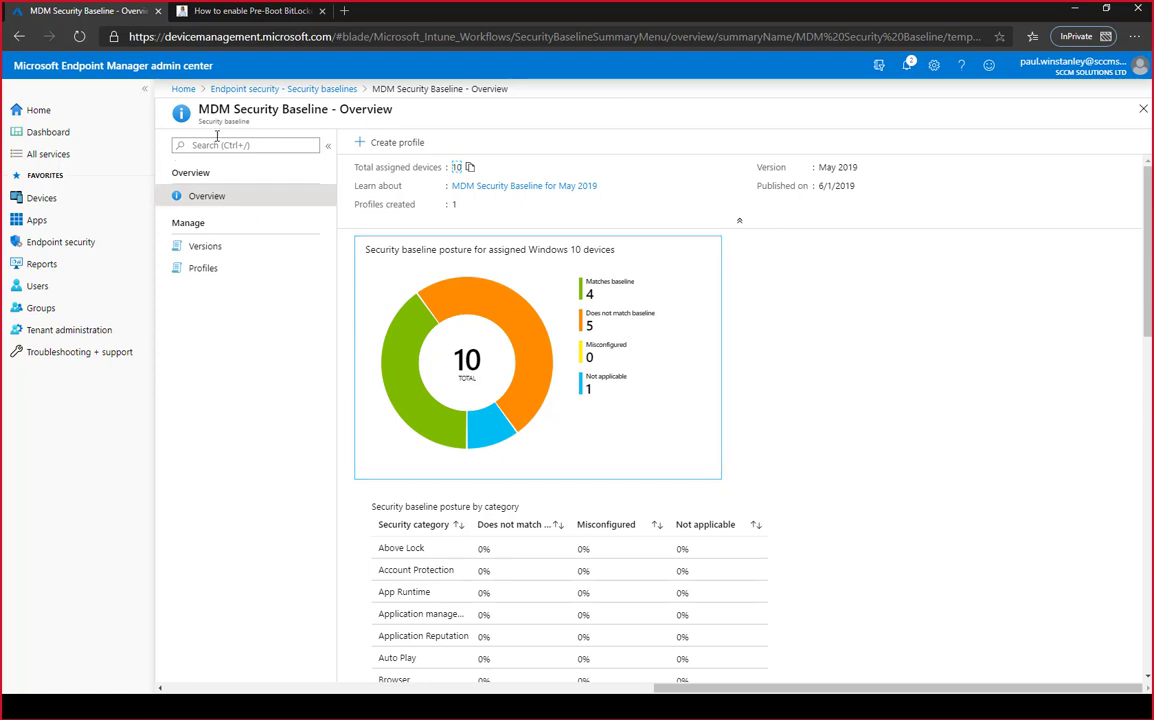
left_click(389, 143)
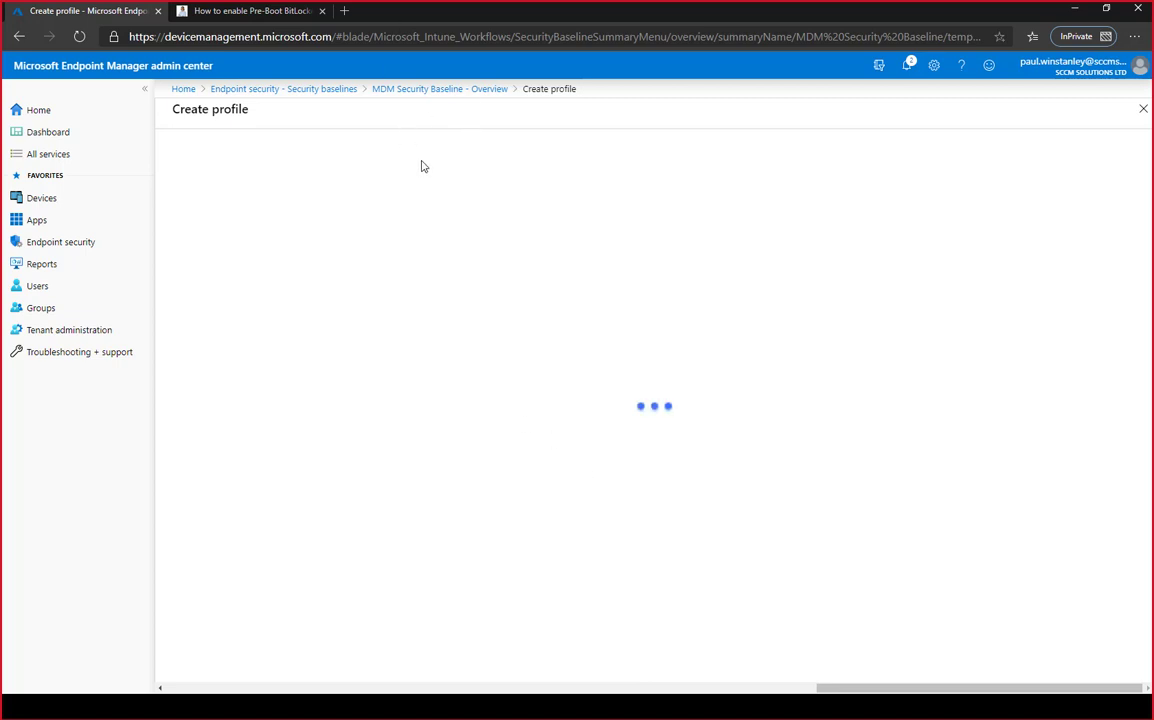
left_click(452, 90)
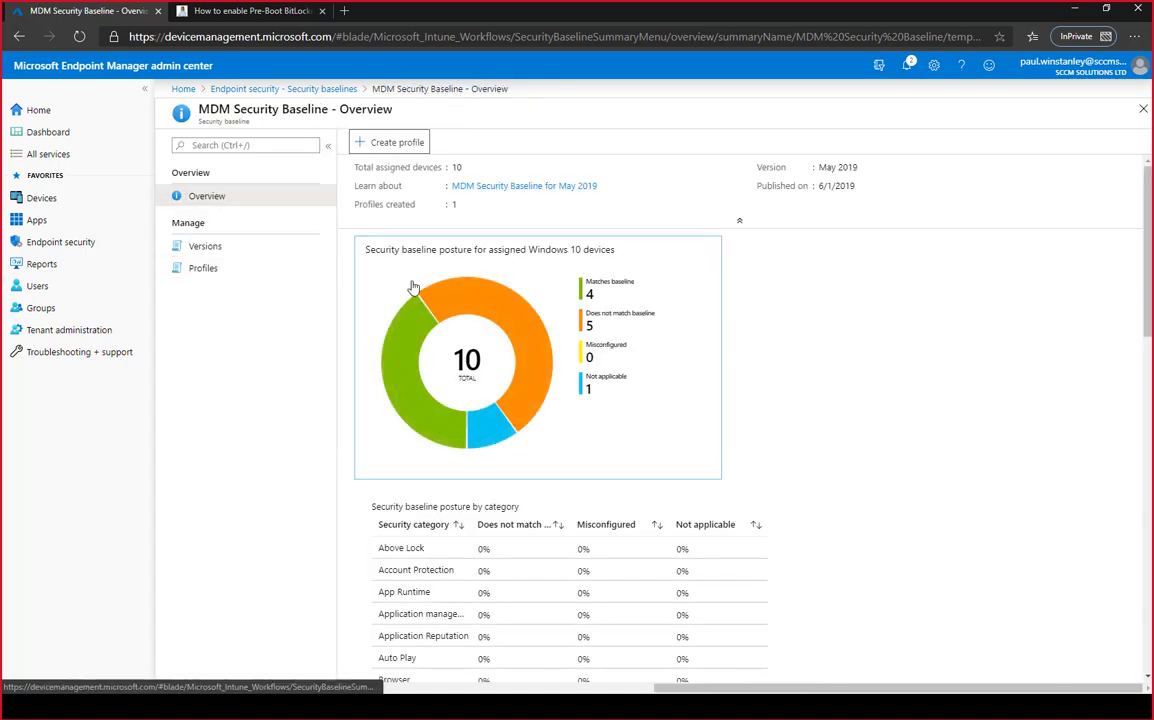
left_click(224, 198)
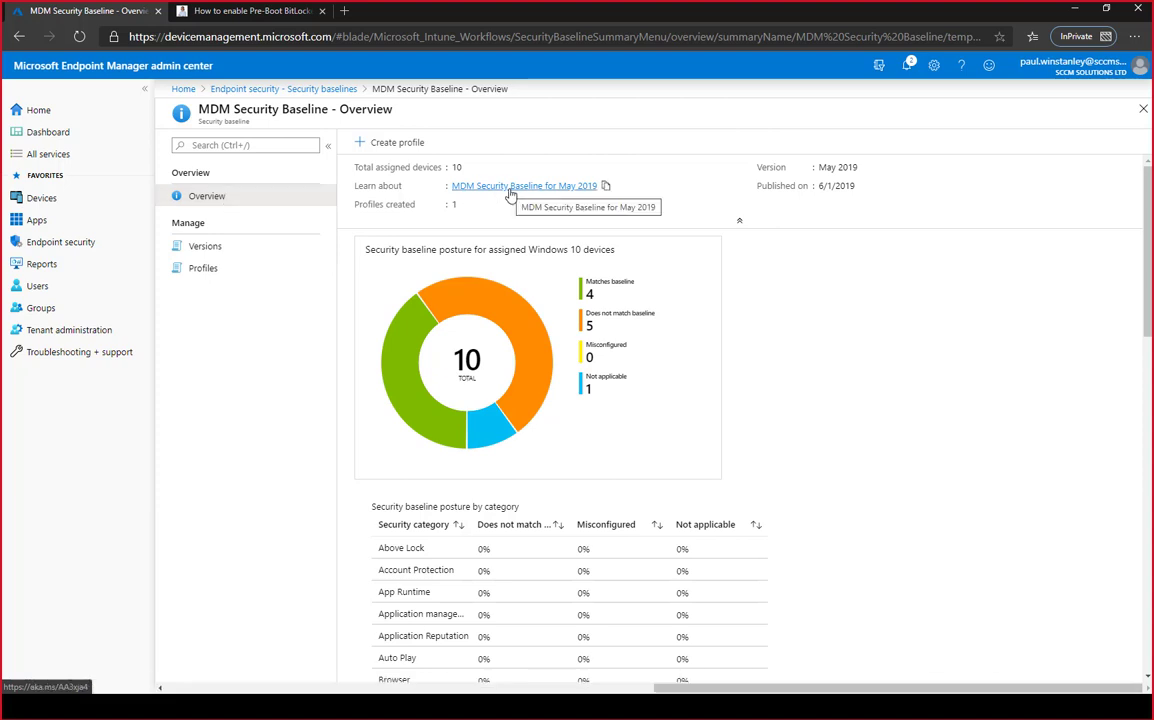
Step: Open the MDM Security Baseline for May 2019 from the baseline versions and view its profiles
left_click(212, 254)
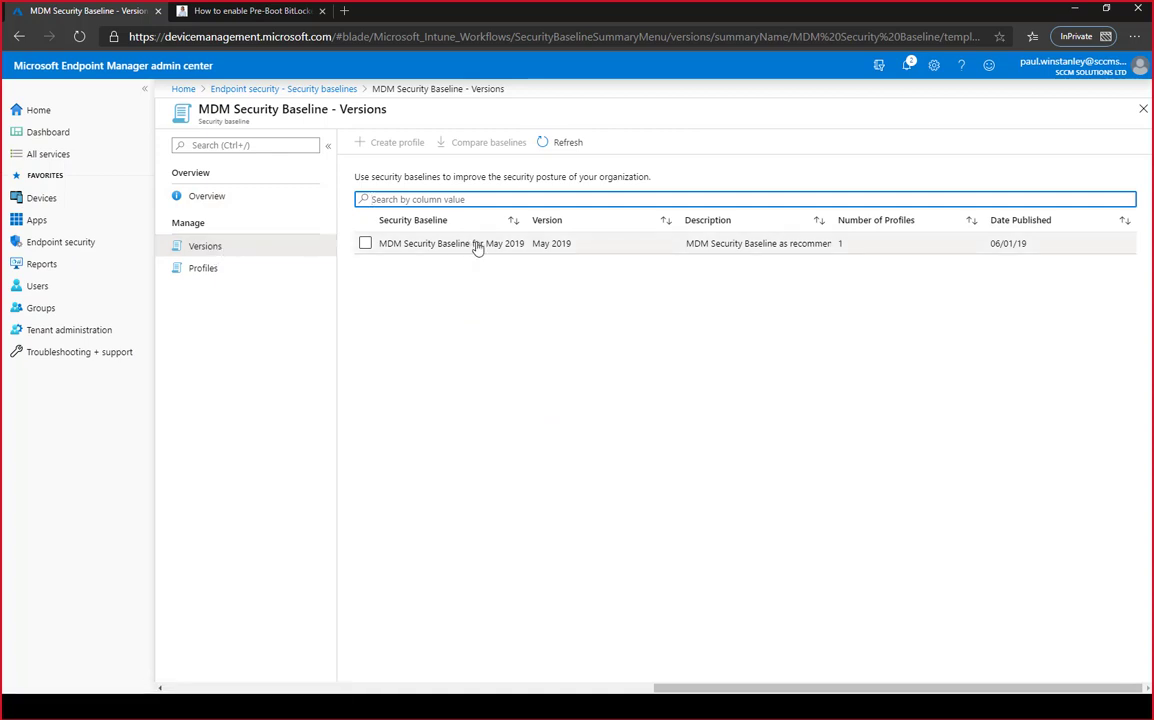
left_click(477, 245)
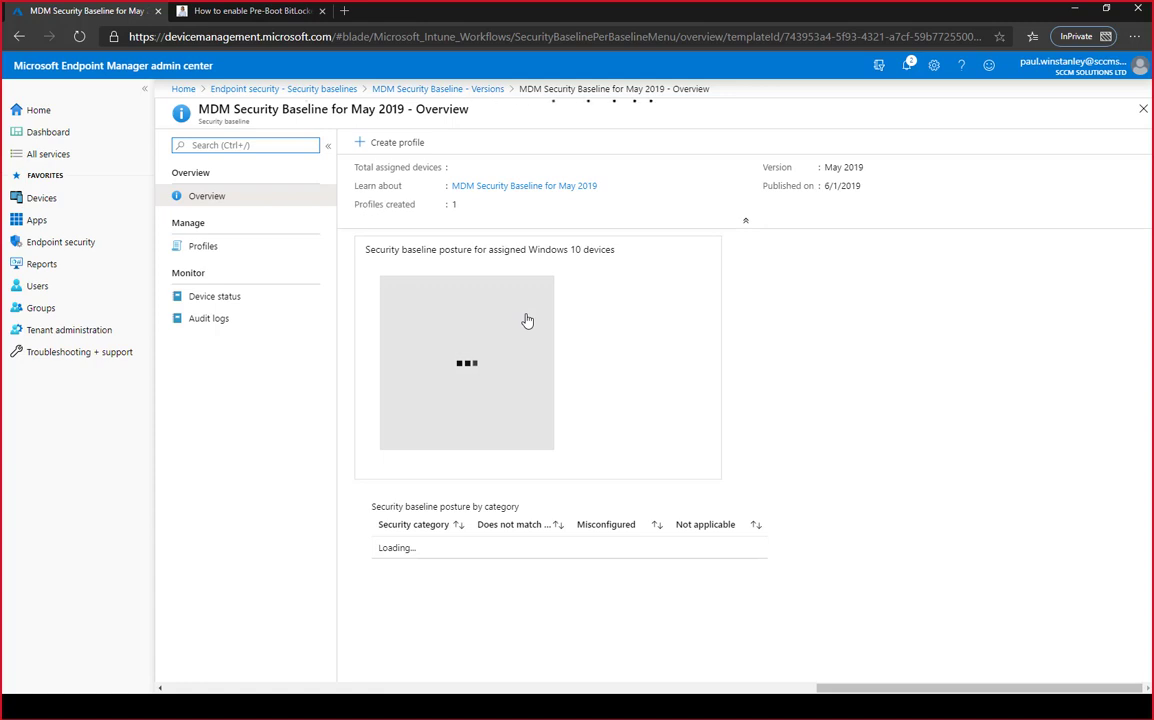
left_click(202, 249)
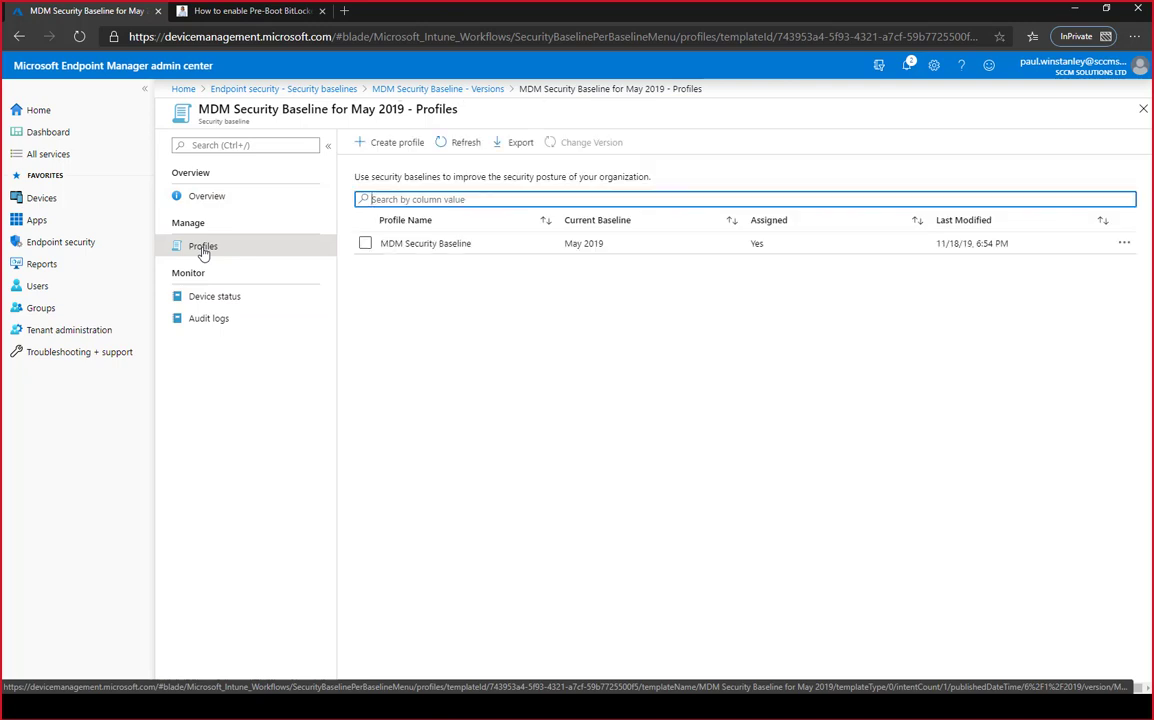
Step: Open the MDM Security Baseline profile's properties and start editing its configuration settings
left_click(437, 249)
left_click(437, 249)
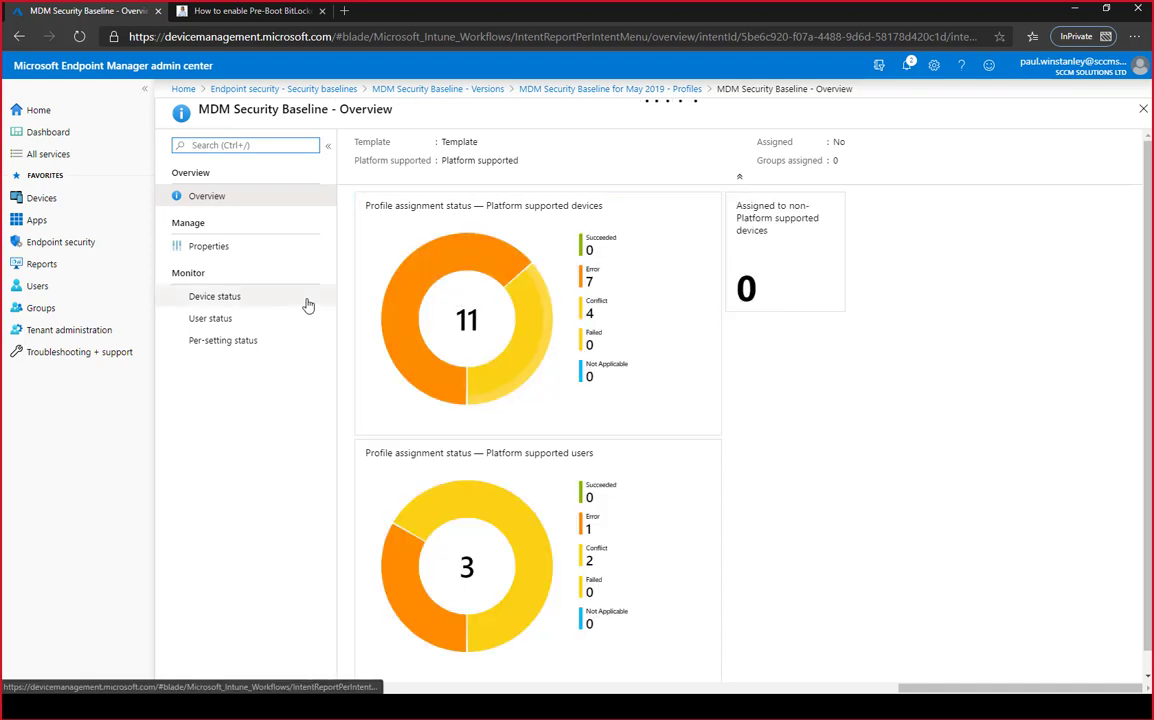
left_click(209, 247)
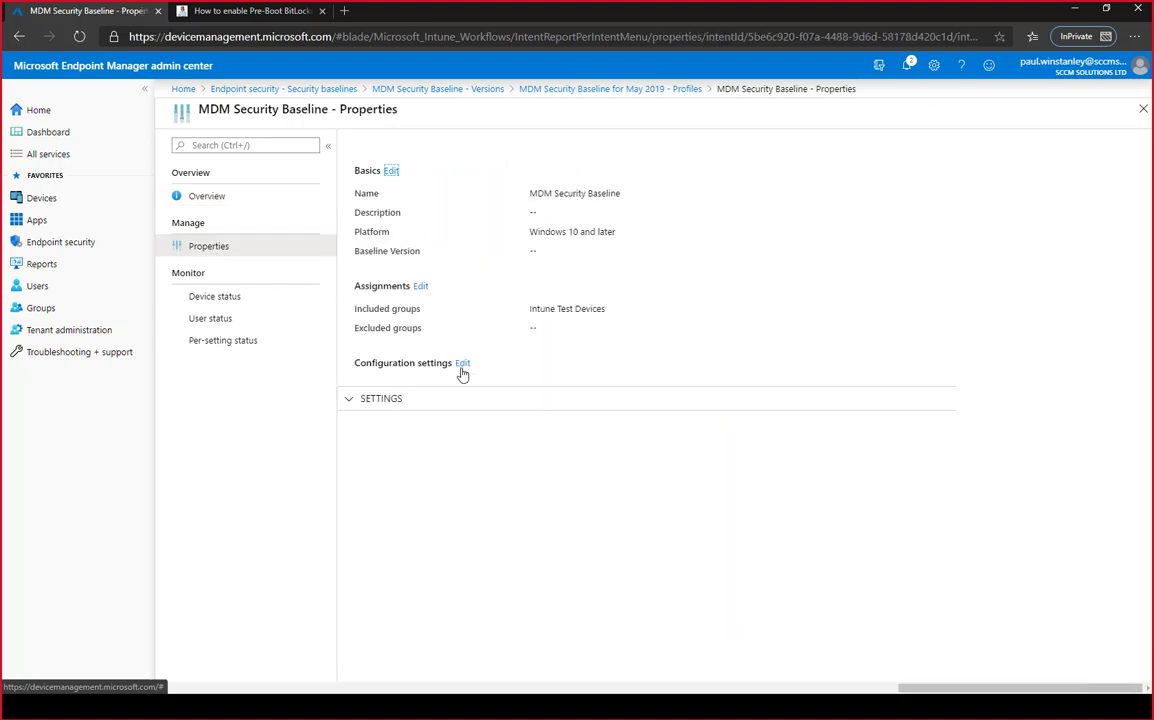
left_click(462, 364)
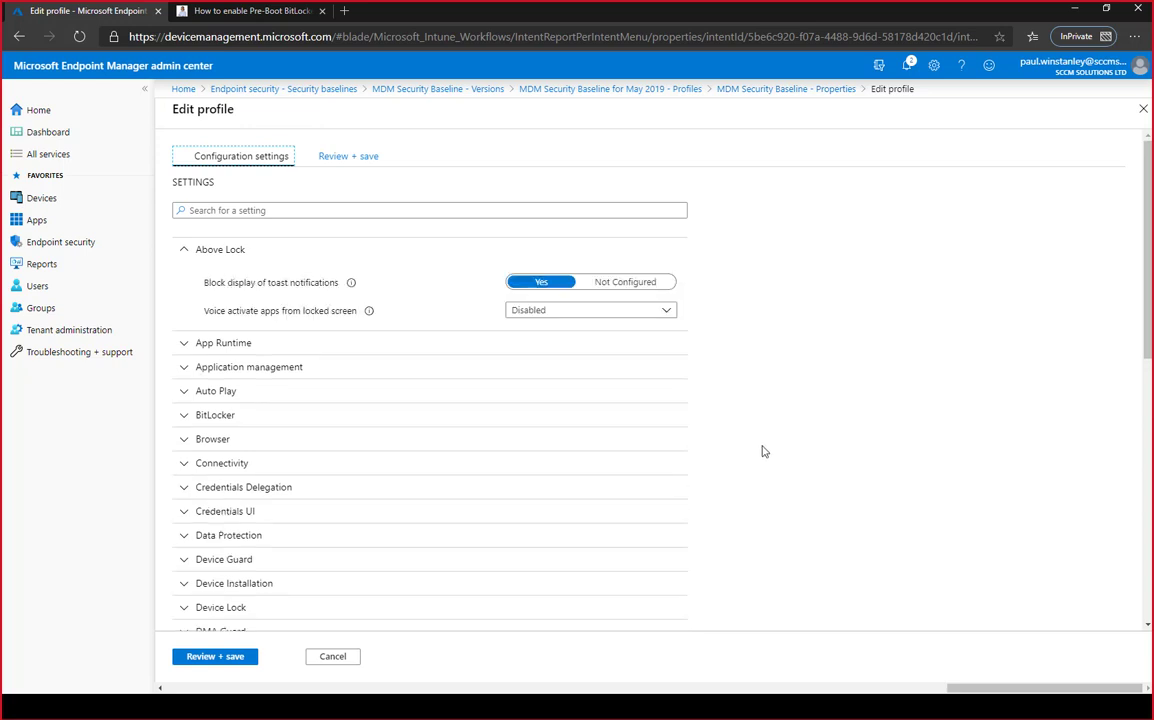
Step: Look through the baseline's setting categories and set Credential Guard under Device Guard to Enable with UEFI lock
scroll(385, 378, "down", 3)
scroll(394, 401, "down", 3)
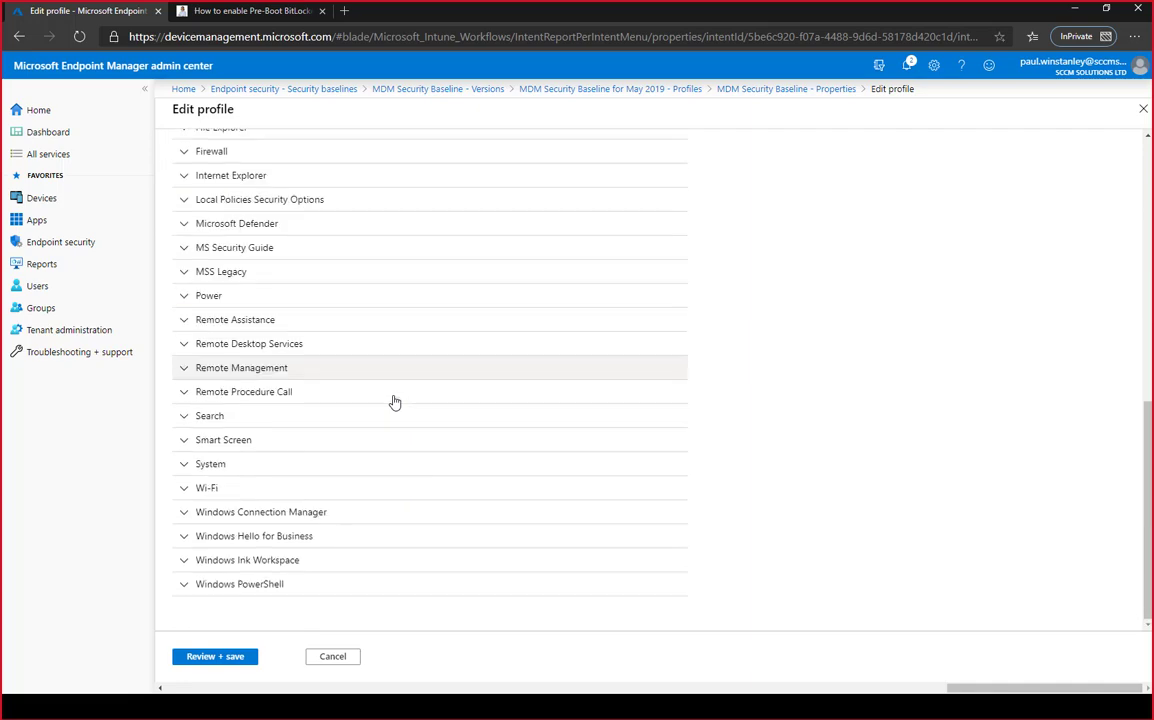
scroll(394, 402, "up", 6)
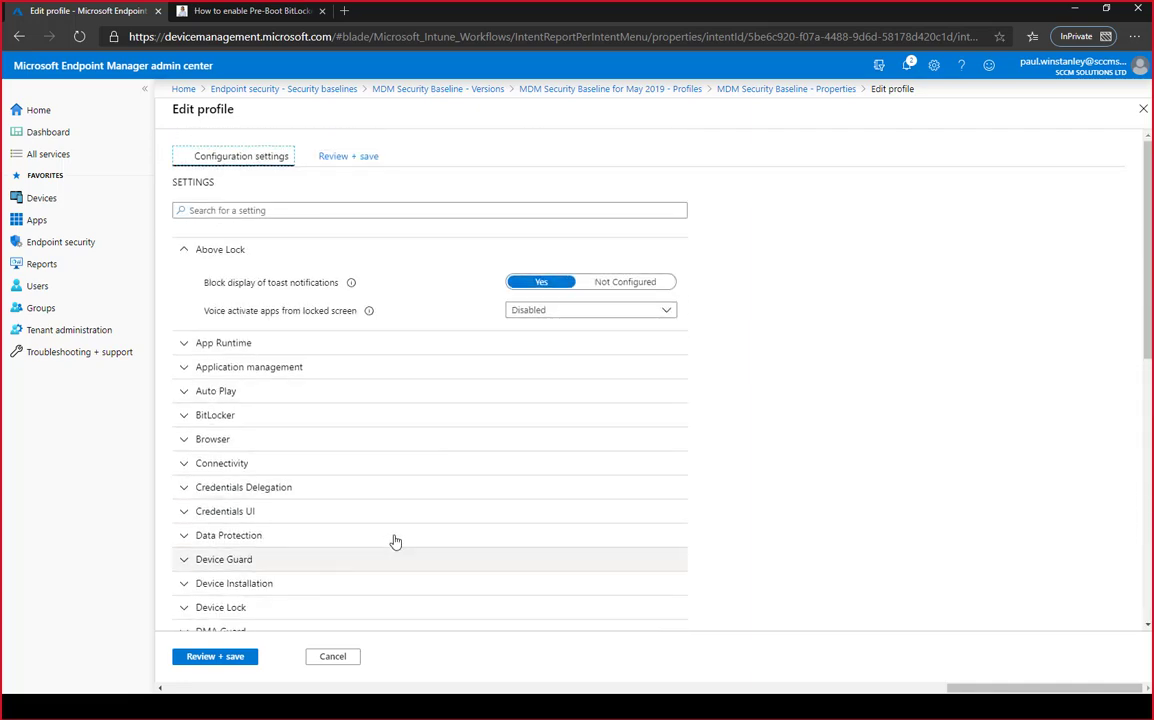
scroll(385, 550, "down", 2)
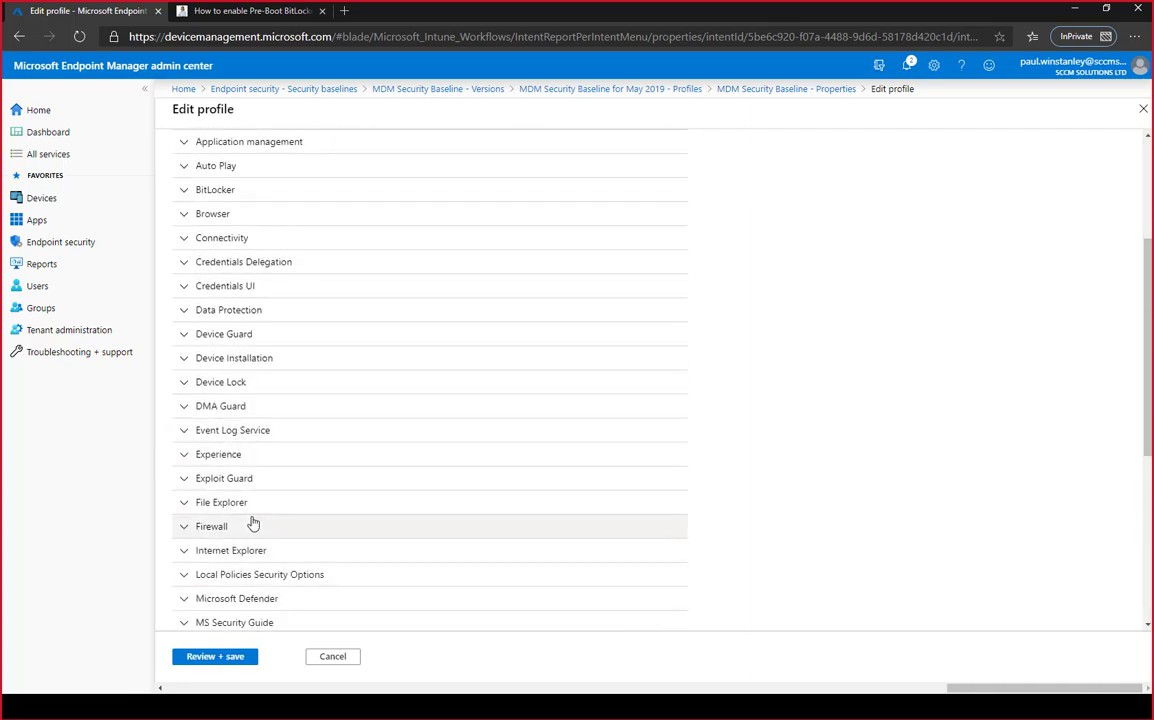
left_click(213, 340)
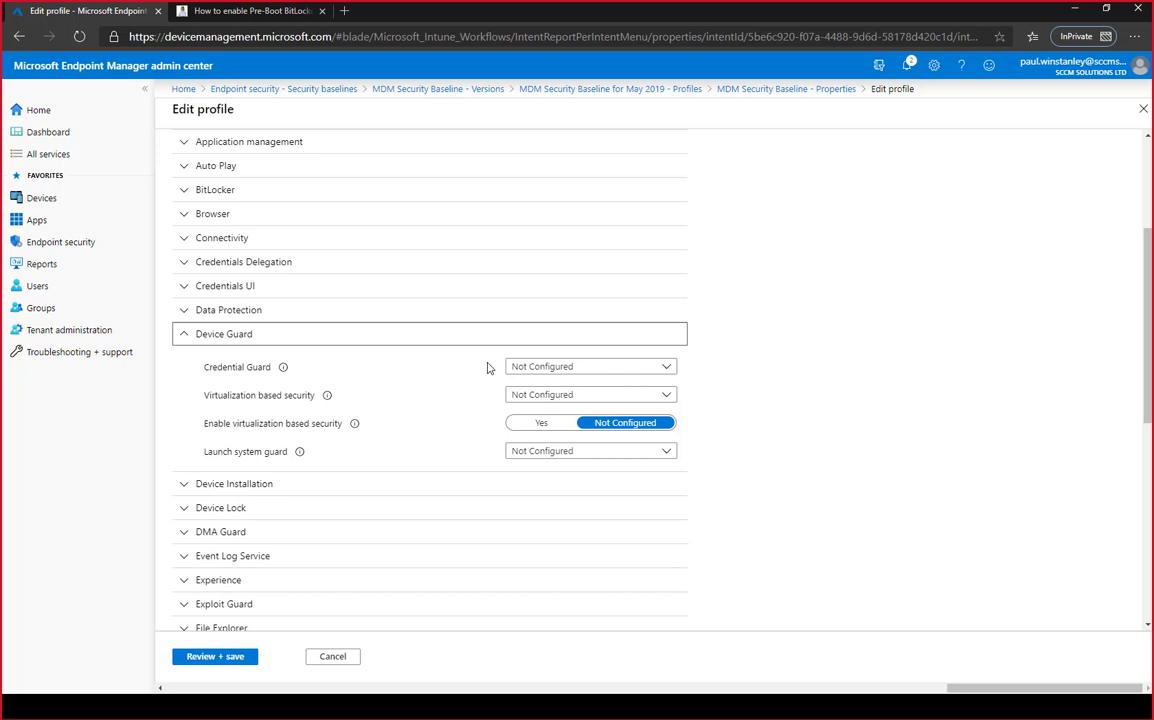
left_click(530, 367)
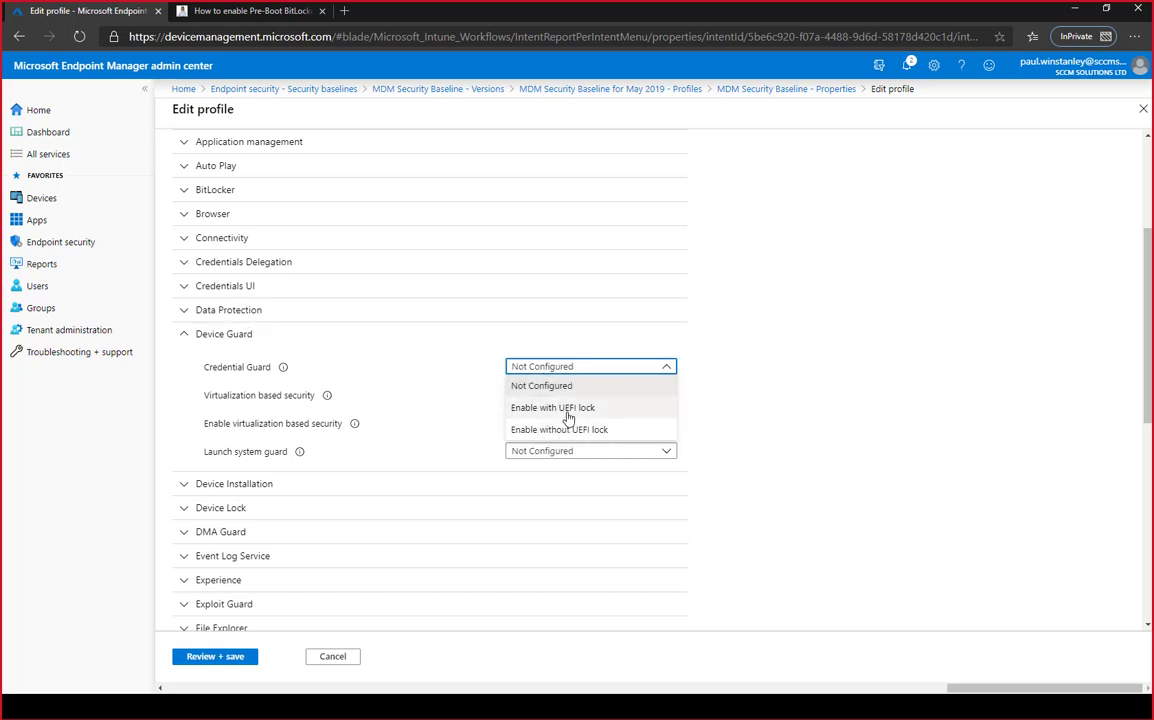
left_click(552, 408)
Step: Set virtualization based security to Enable VBS with secure boot, turn its enable option to Yes, and set Launch system guard to Enabled
left_click(560, 395)
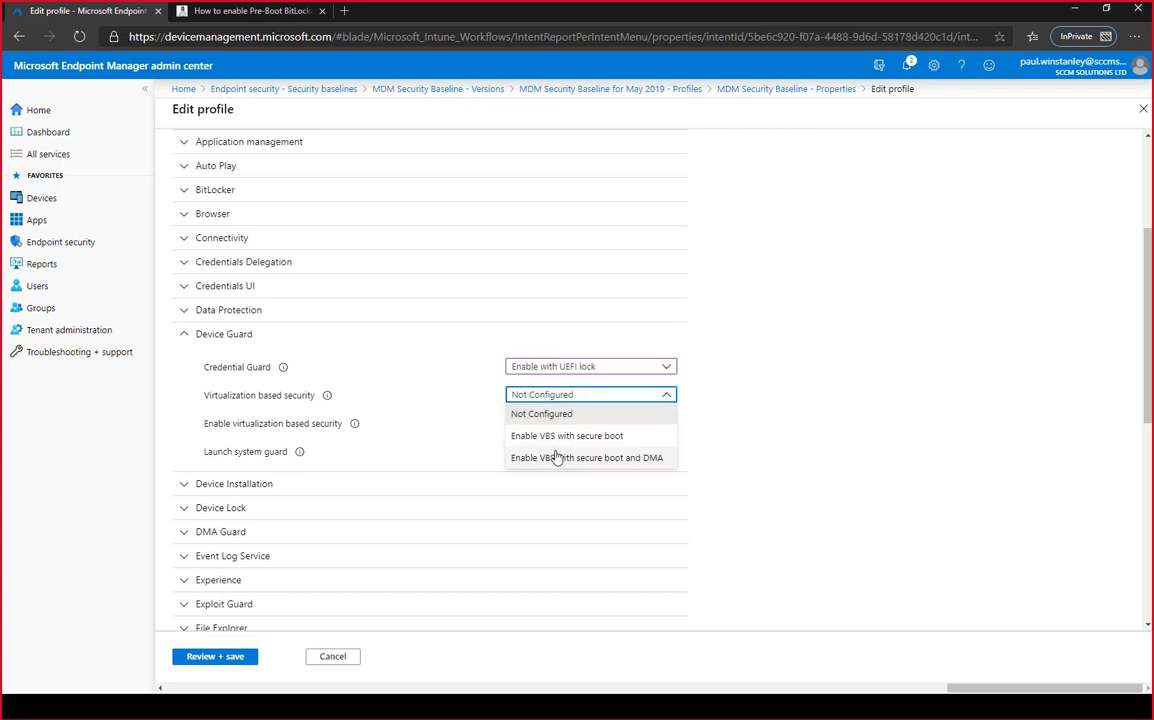
left_click(556, 436)
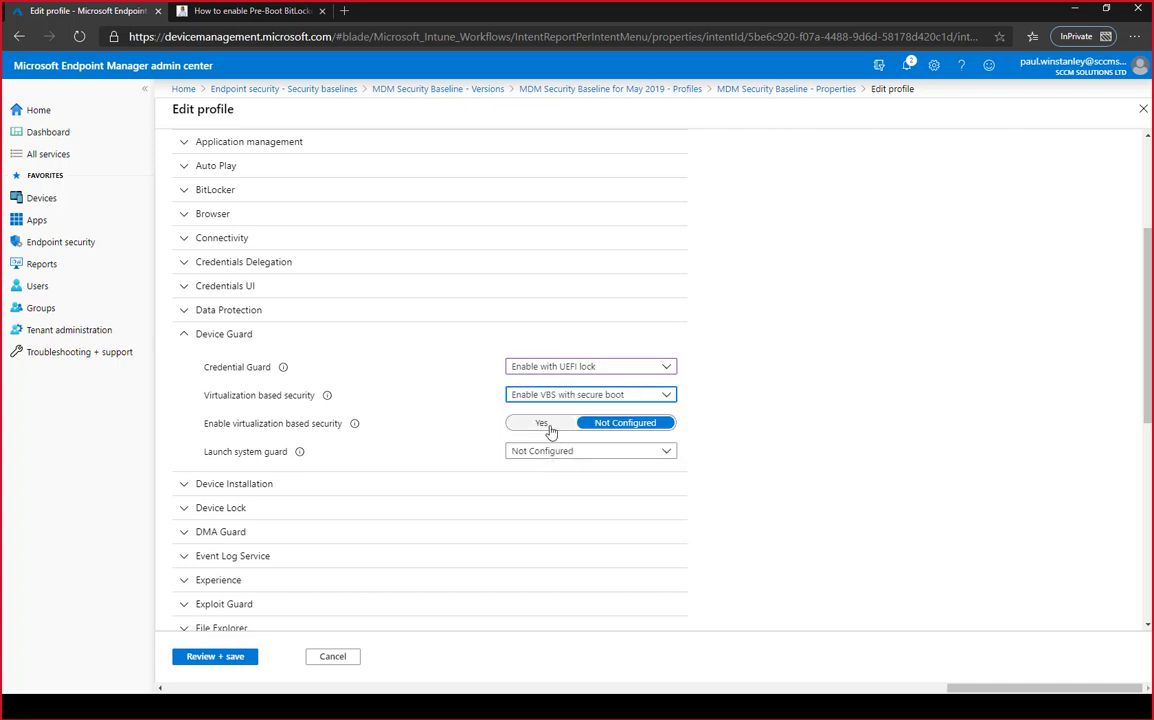
left_click(545, 424)
left_click(556, 453)
left_click(558, 492)
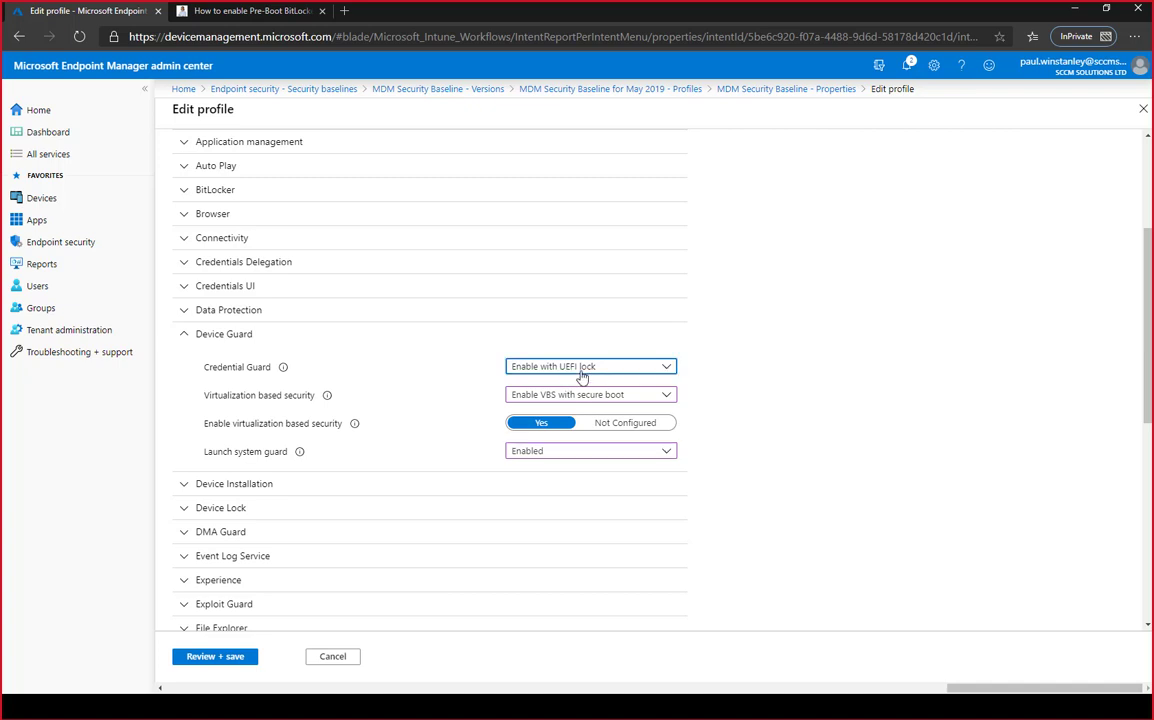
Step: Change the Credential Guard setting to Enable without UEFI lock
left_click(582, 375)
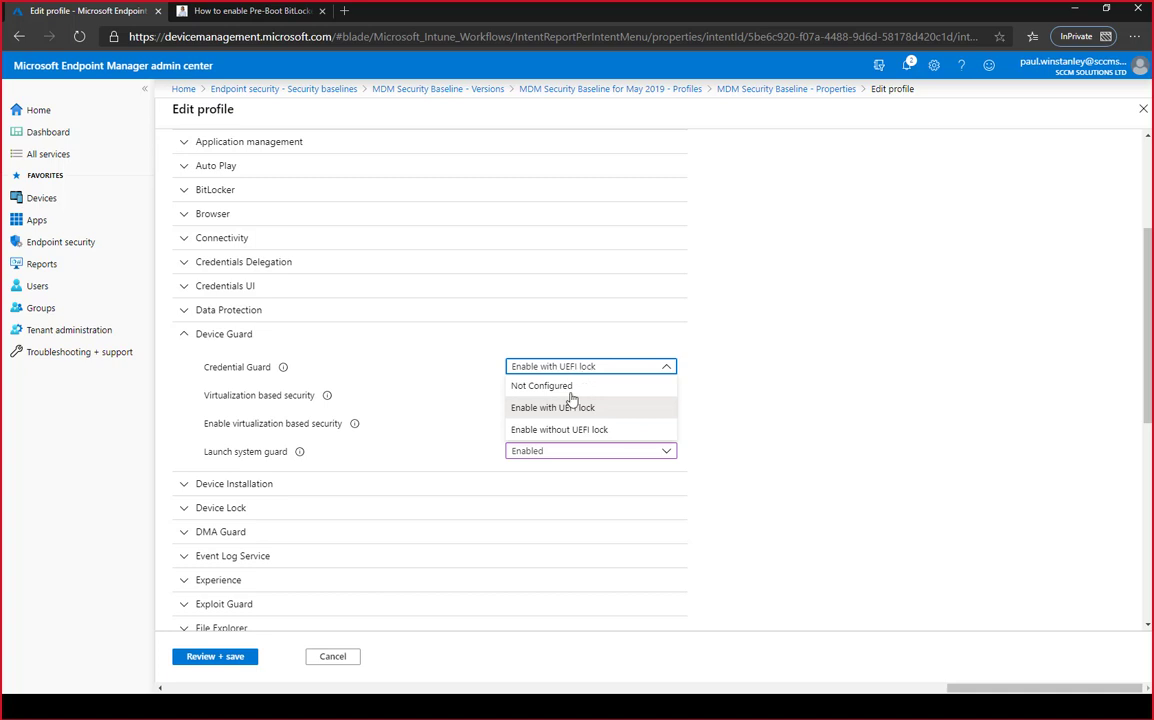
left_click(574, 429)
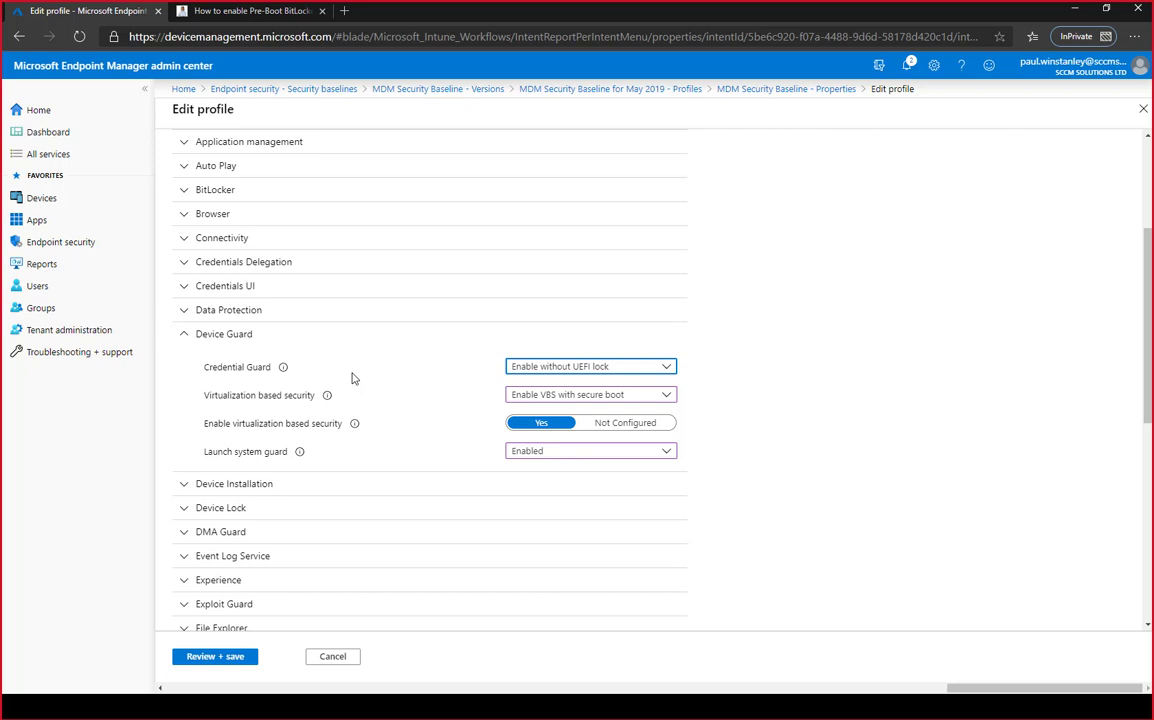
Step: View the baseline's BitLocker settings and leave the profile editor for the Home page
left_click(205, 189)
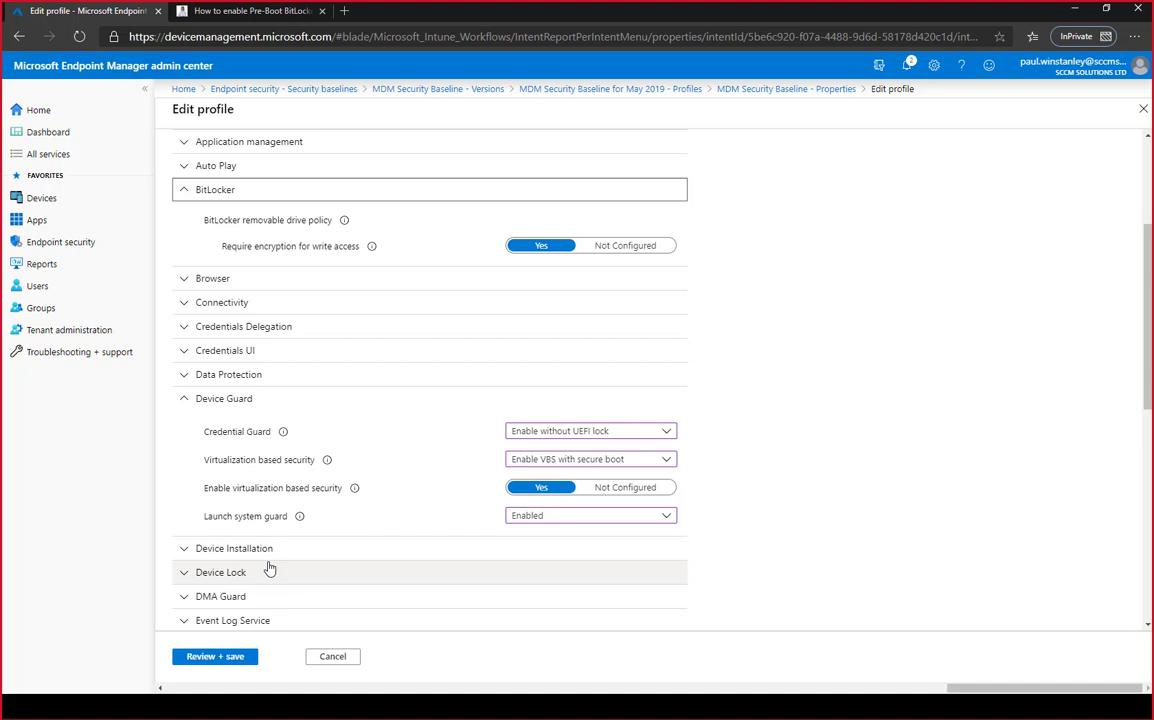
left_click(42, 117)
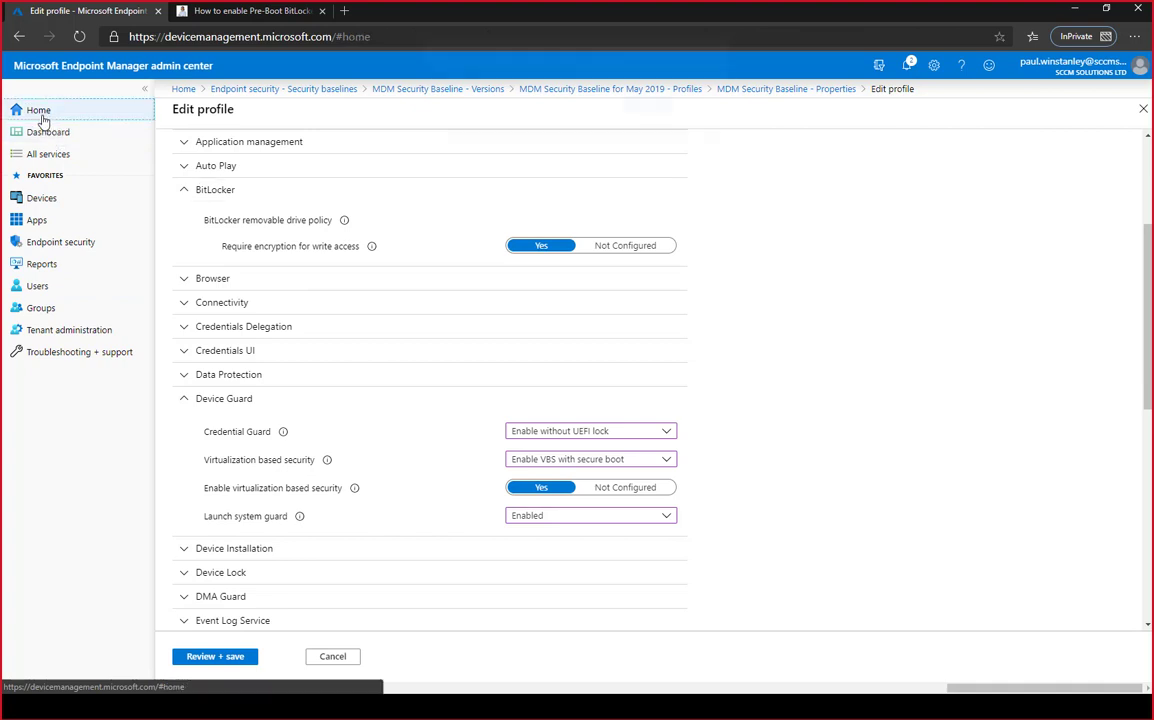